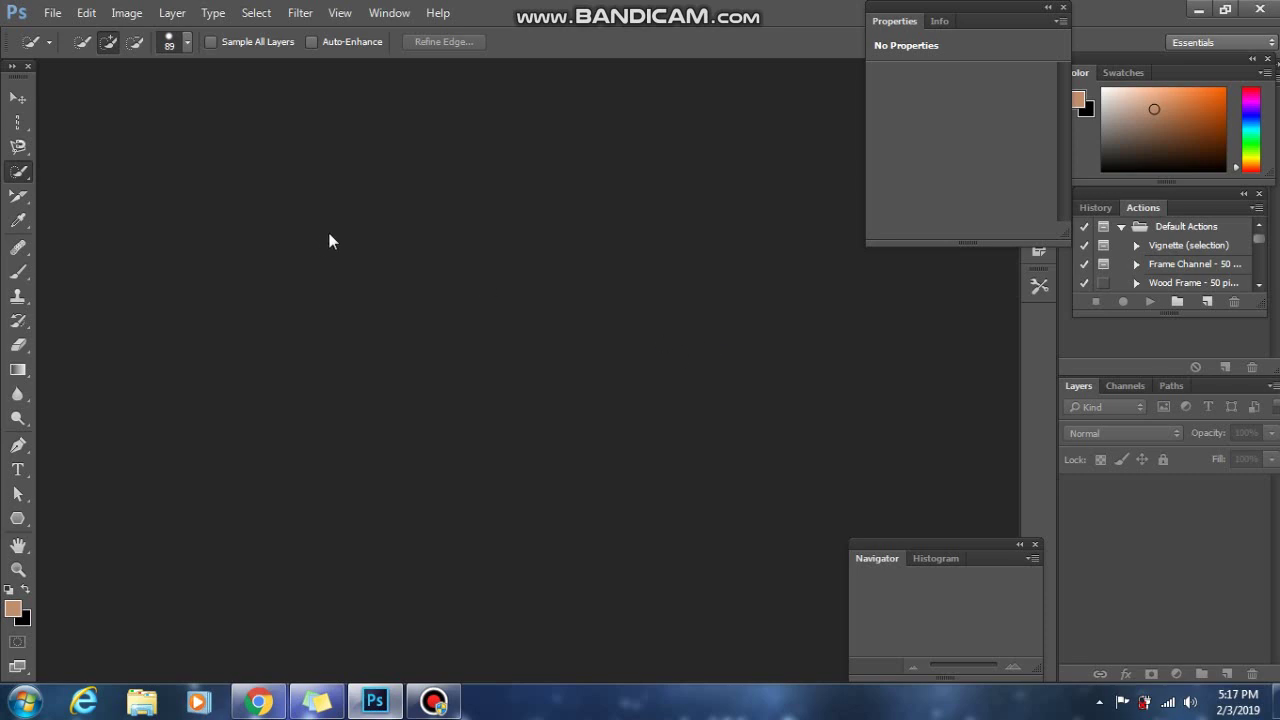
Open the Jellyfish sample picture from the File menu.
left_click(52, 12)
left_click(77, 51)
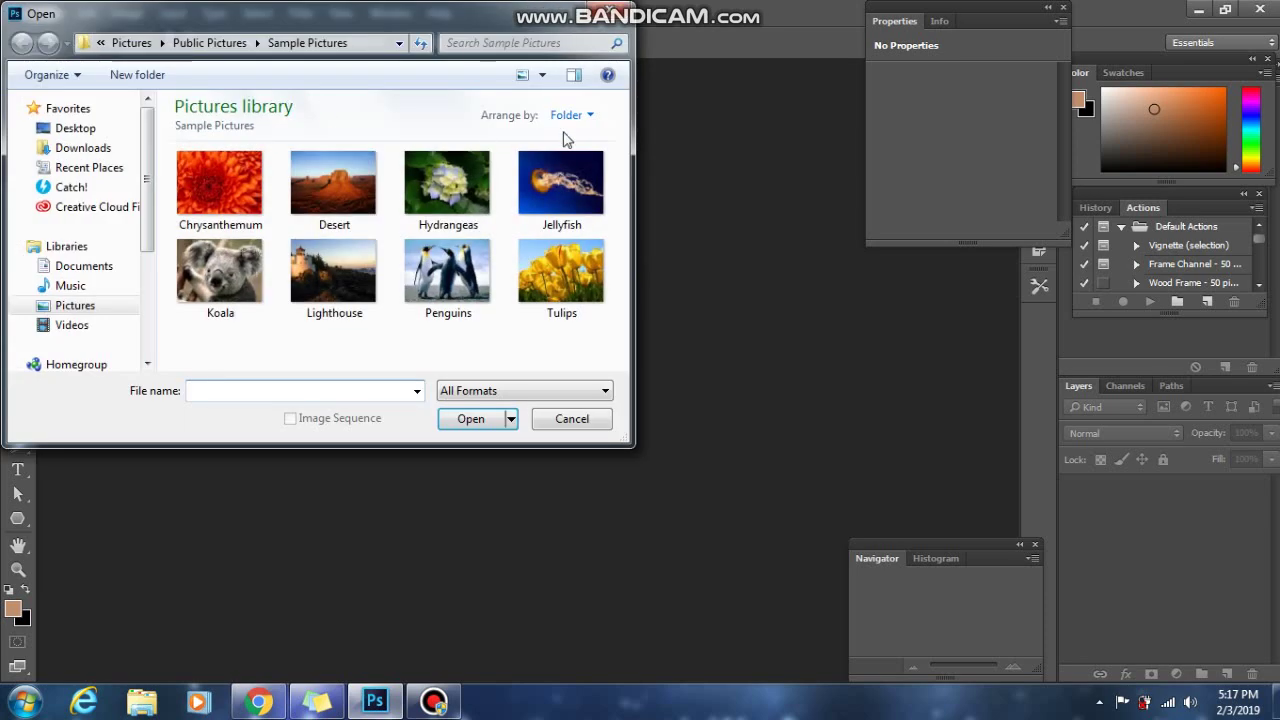
double_click(556, 184)
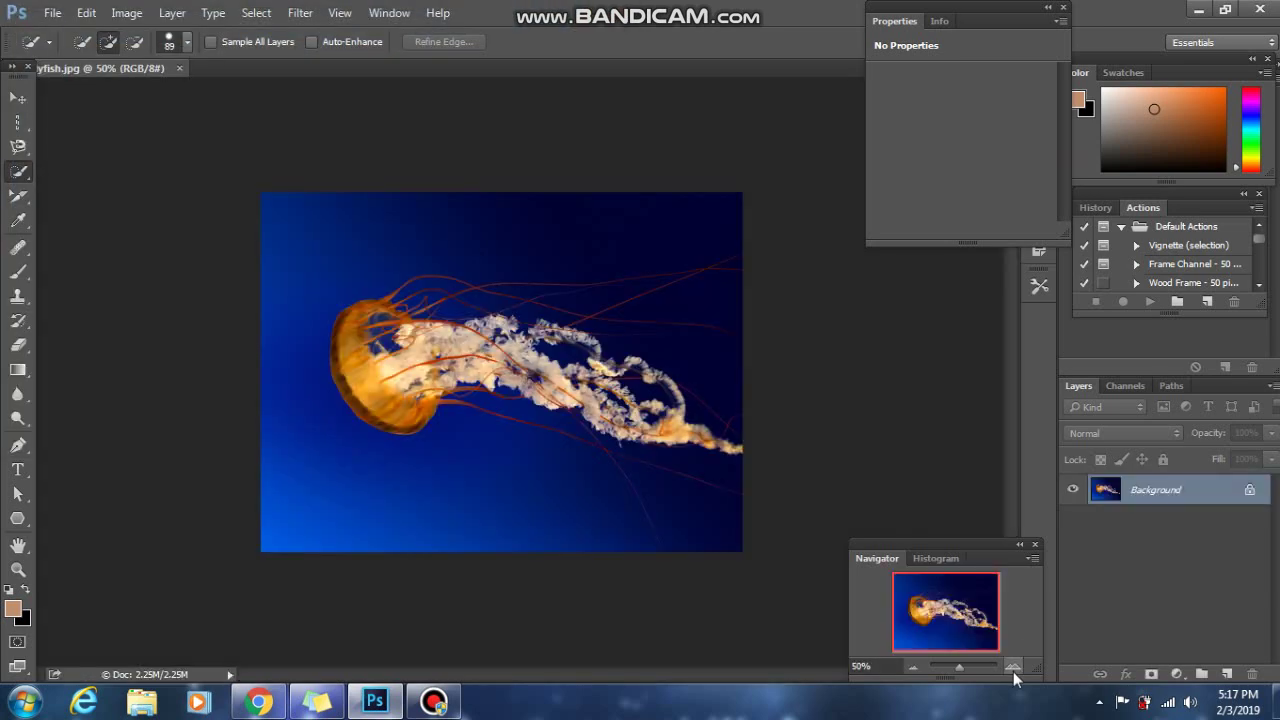
Zoom the photo to 100% and convert the locked Background into editable Layer 0.
left_click(1013, 670)
left_click(1013, 670)
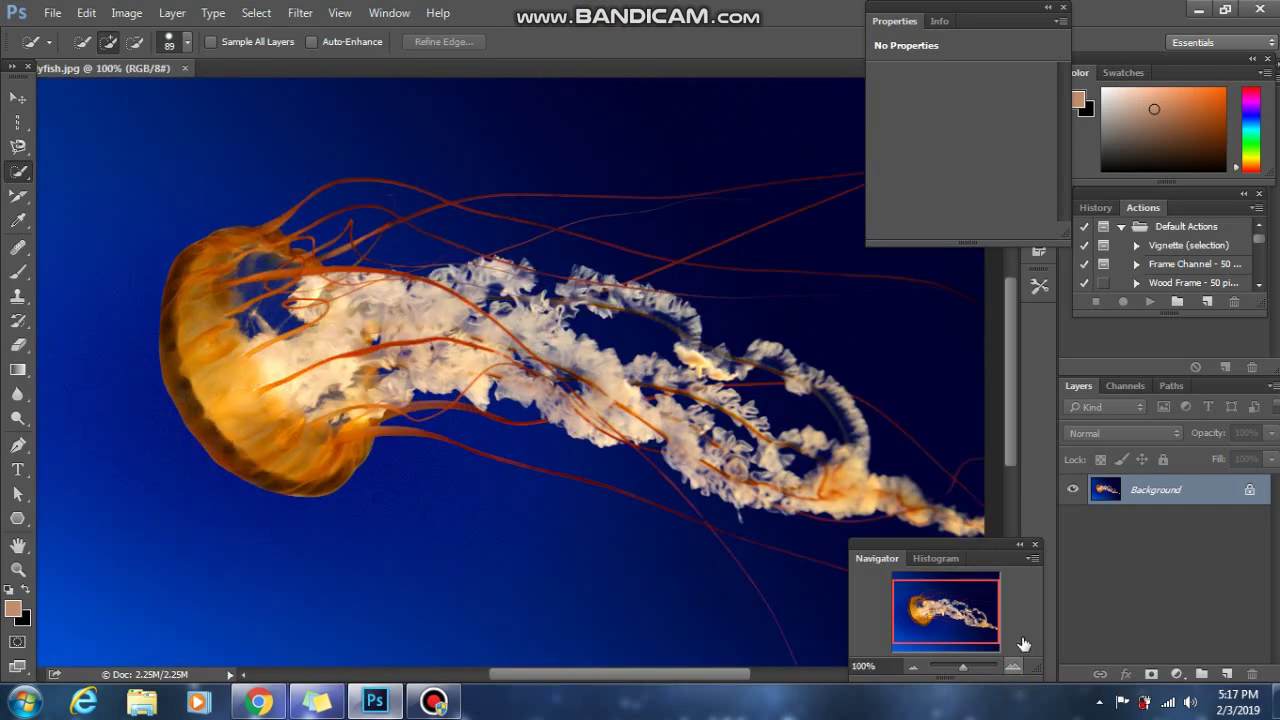
double_click(1158, 492)
left_click(805, 220)
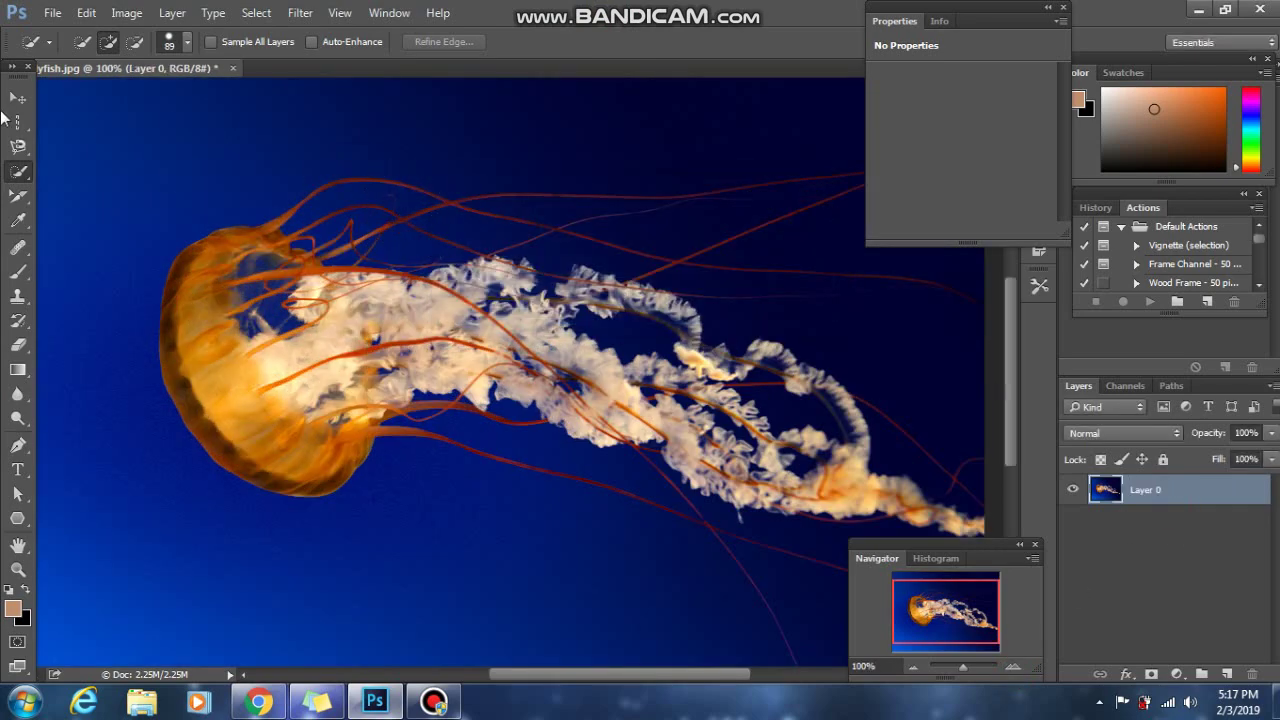
left_click(18, 104)
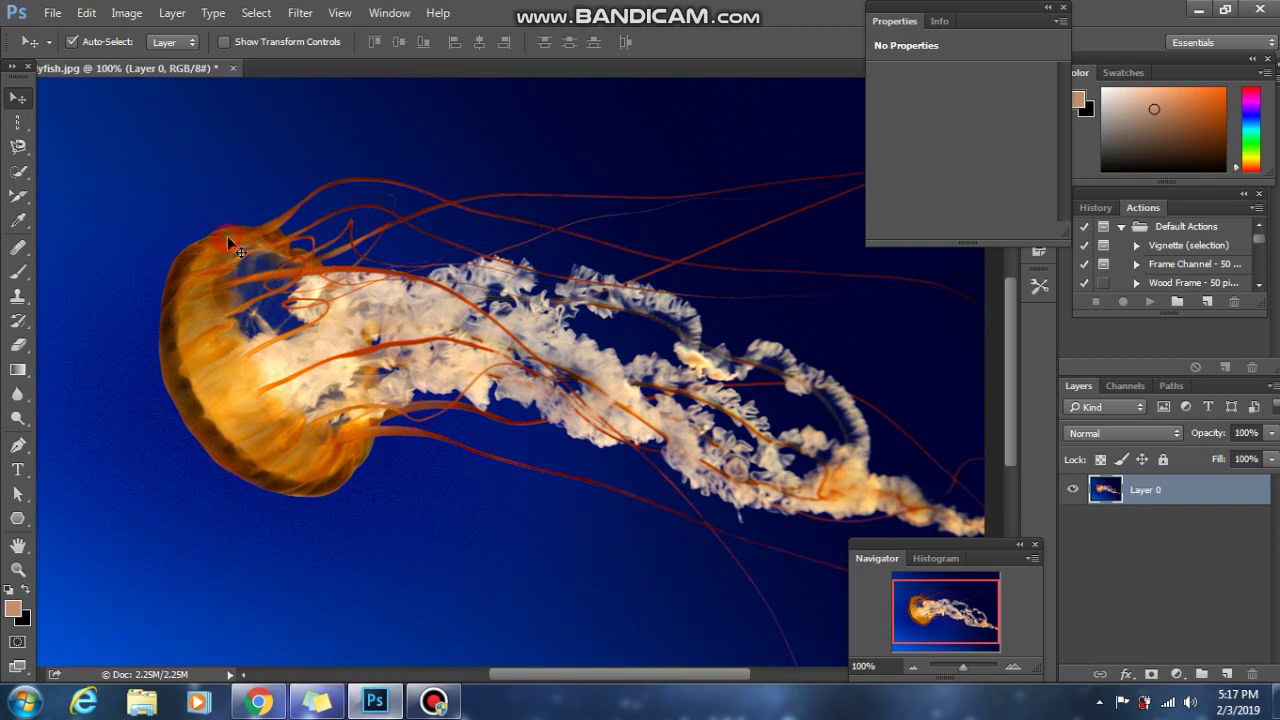
left_click_drag(227, 236, 438, 405)
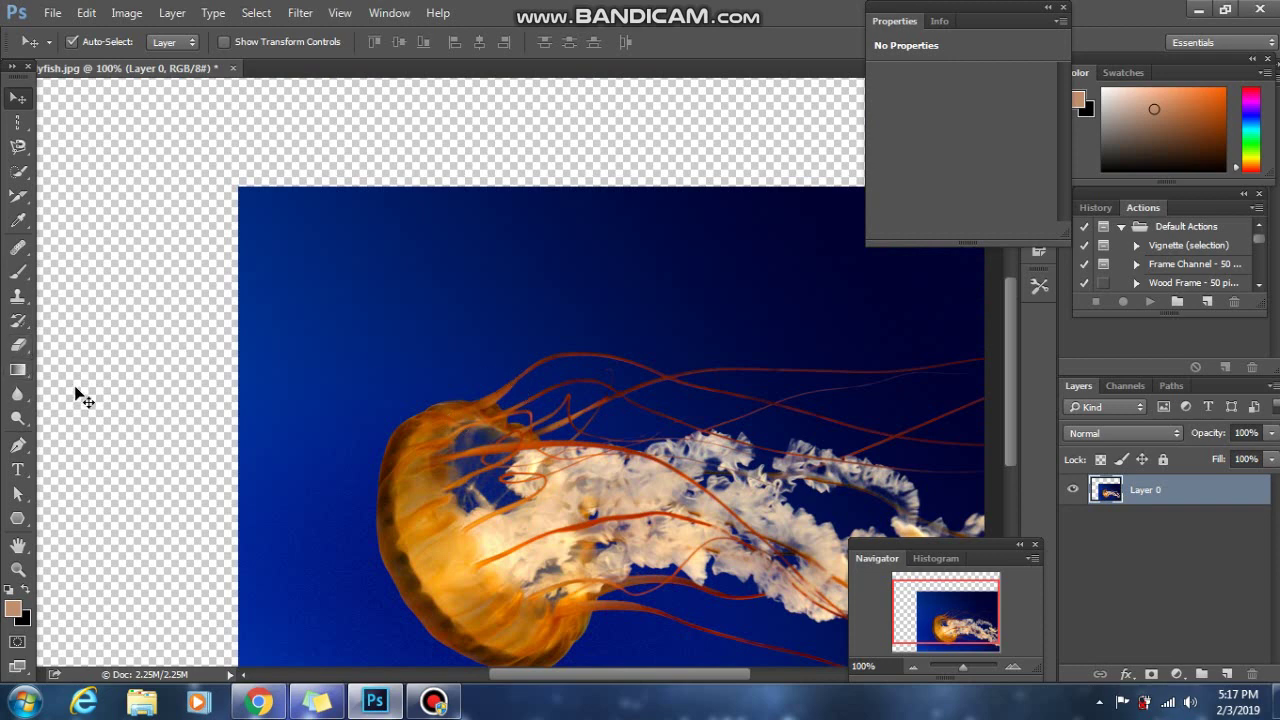
key("ctrl+z")
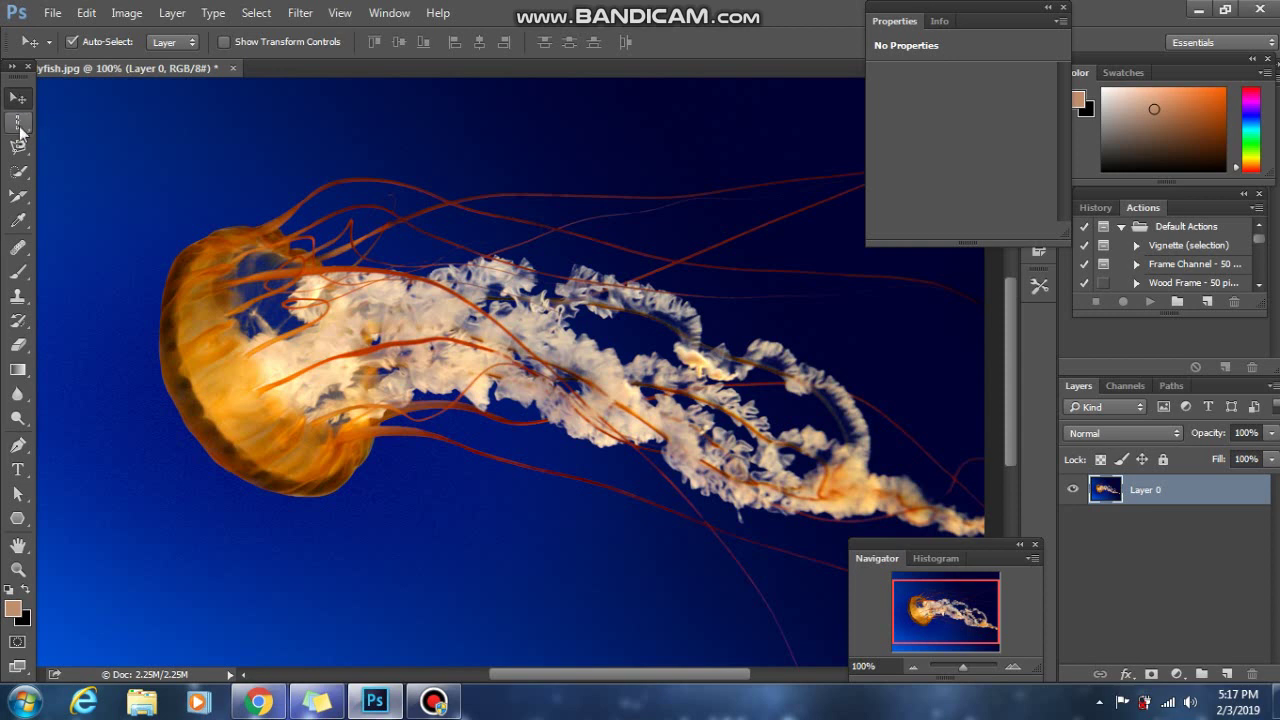
left_click_drag(22, 126, 78, 117)
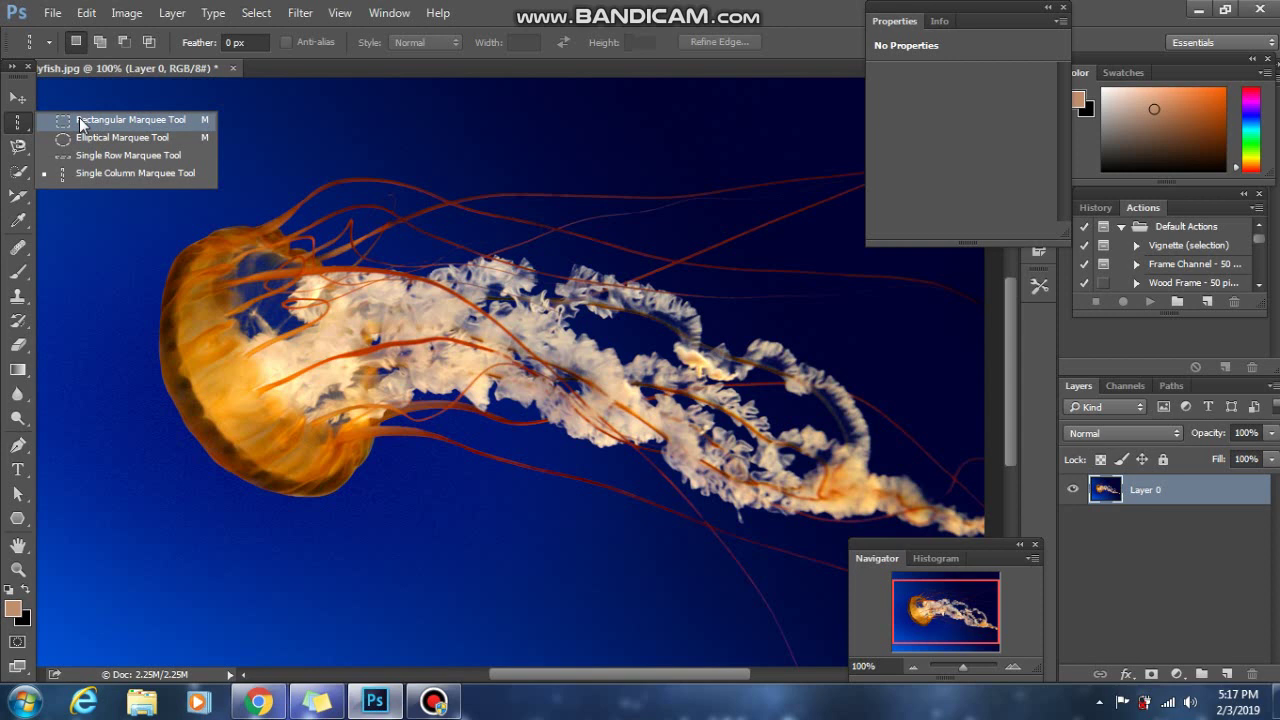
left_click(78, 117)
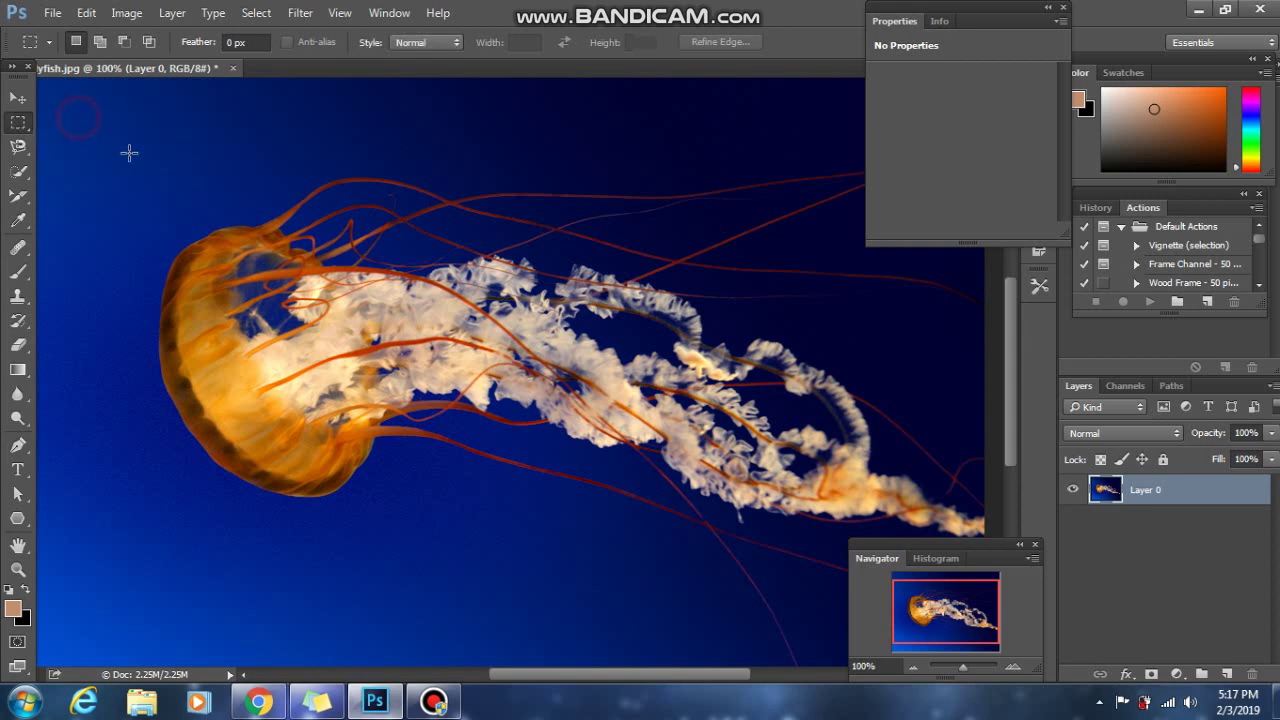
left_click_drag(60, 132, 753, 490)
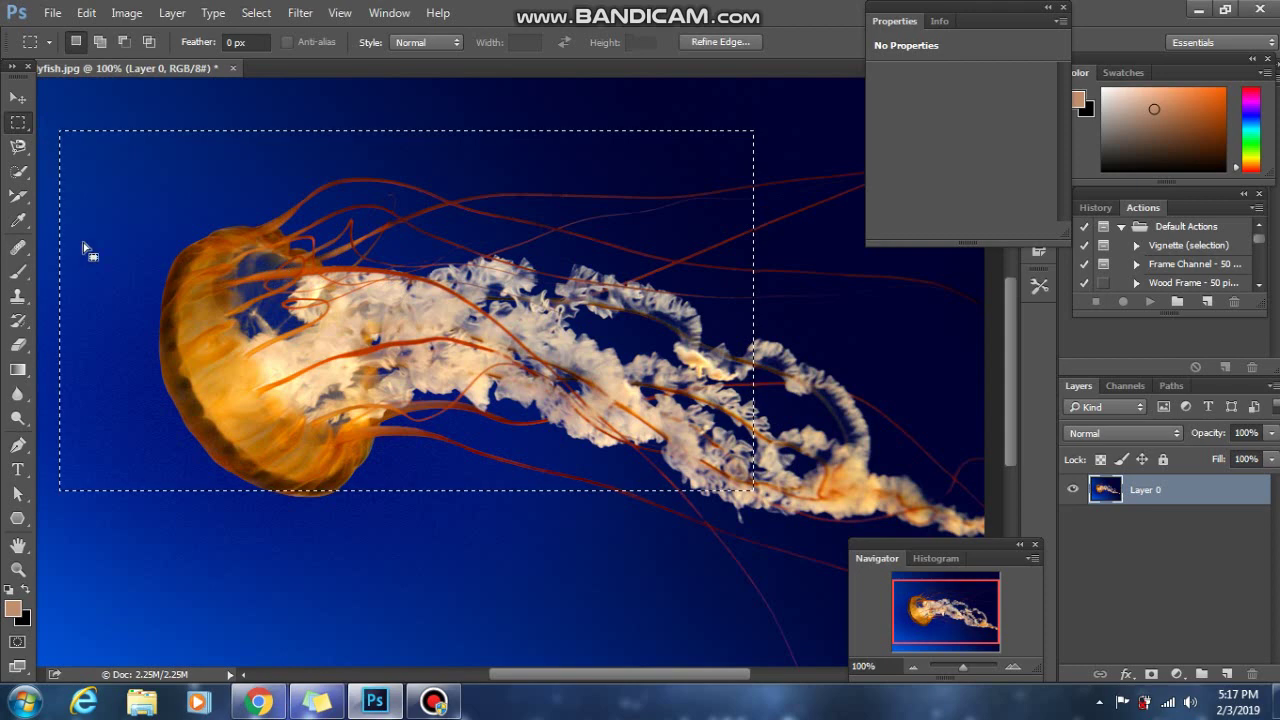
left_click(18, 97)
left_click_drag(215, 207, 370, 324)
left_click_drag(475, 317, 390, 295)
key("ctrl+z")
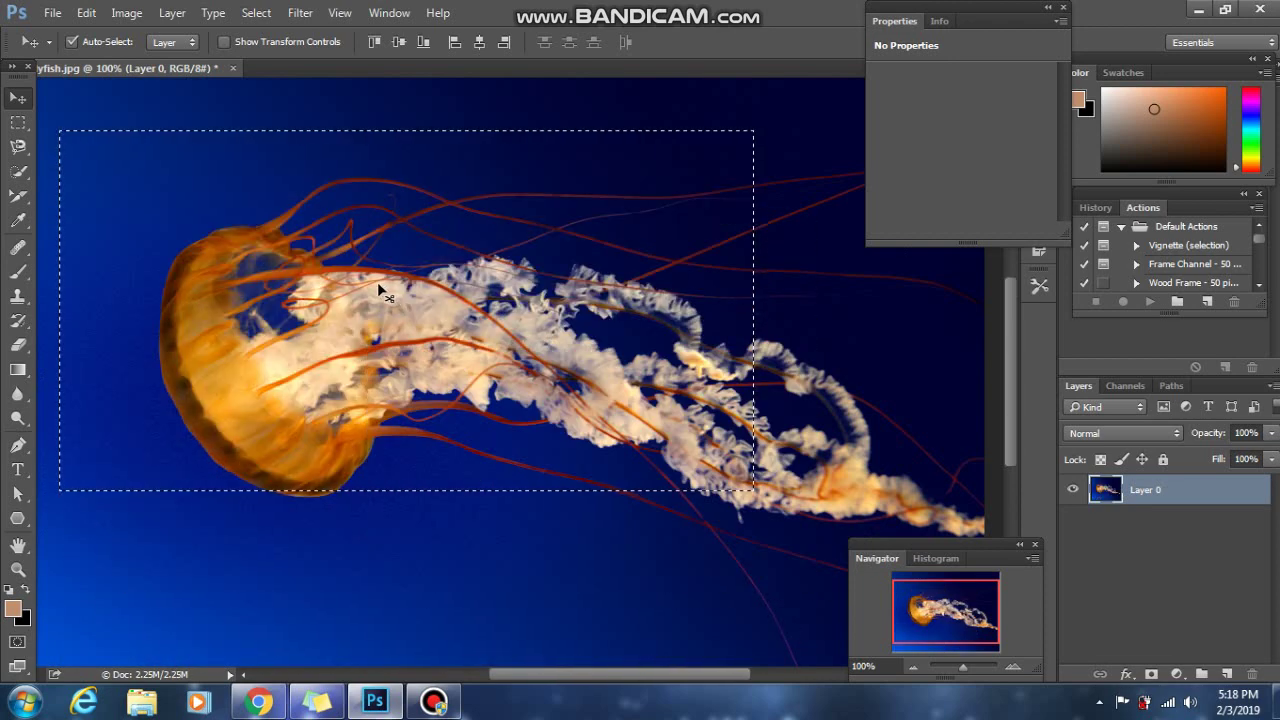
key("ctrl+d")
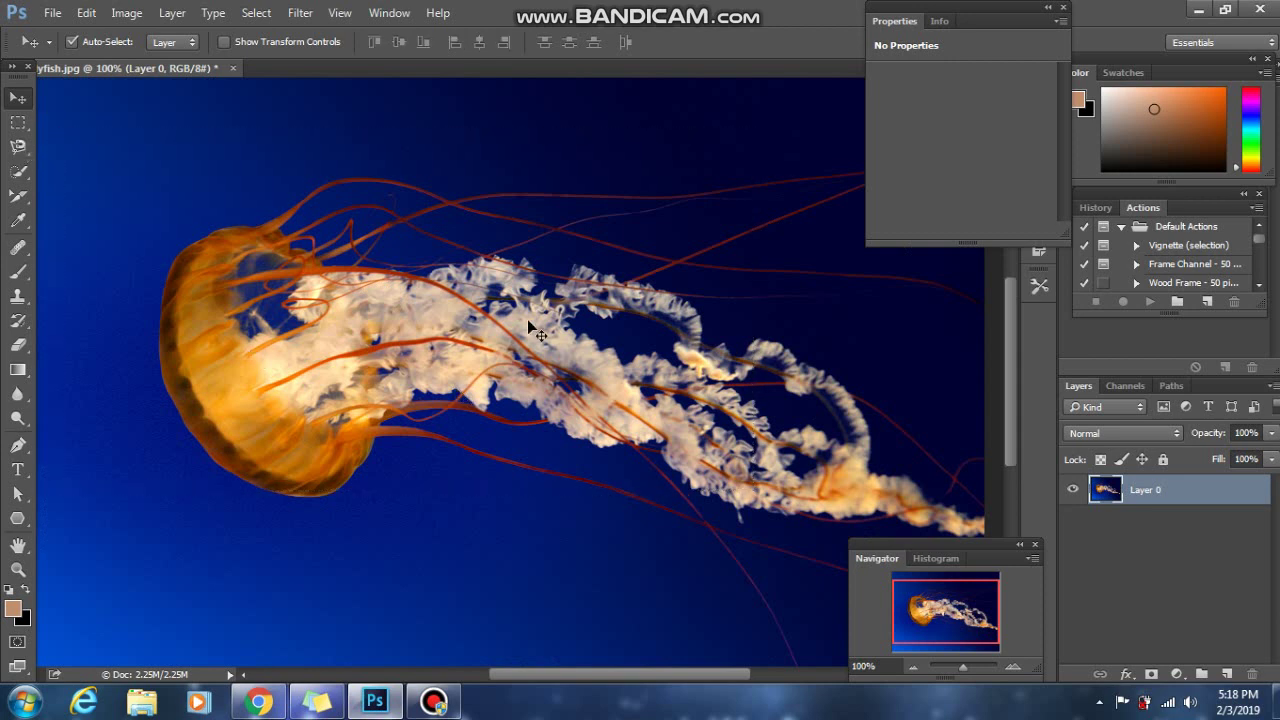
left_click(15, 123)
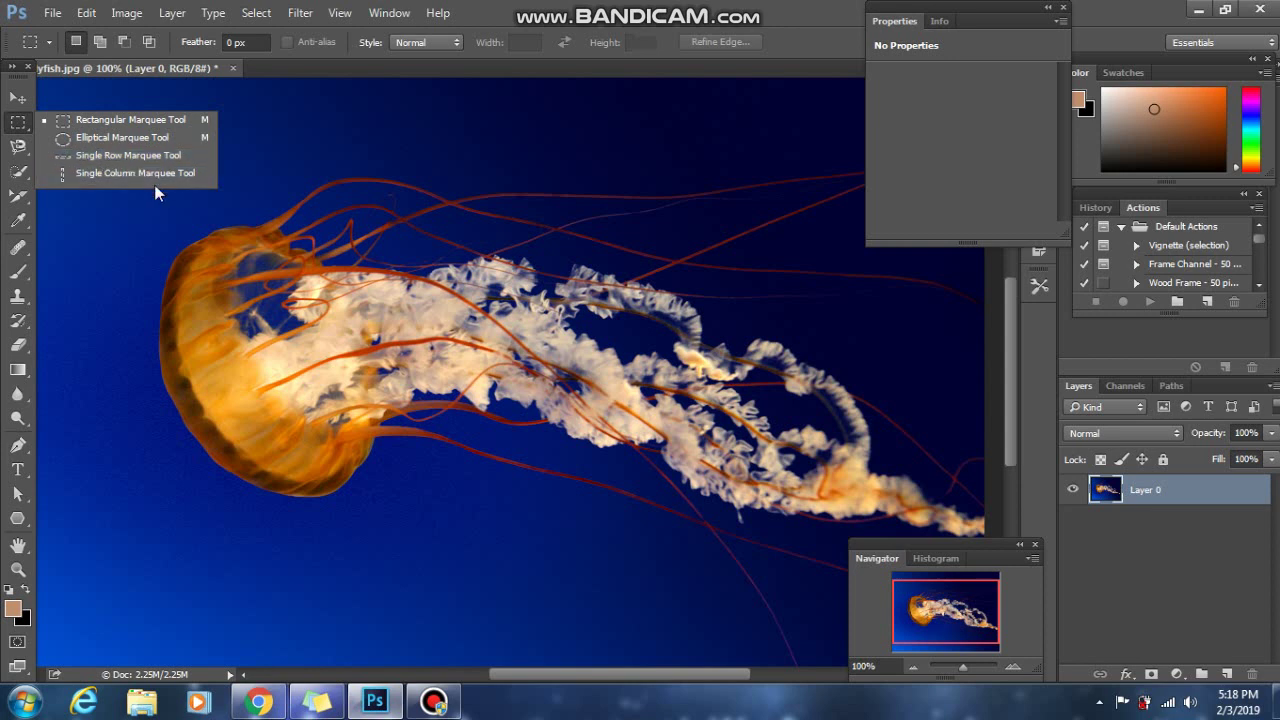
left_click(190, 156)
left_click(390, 209)
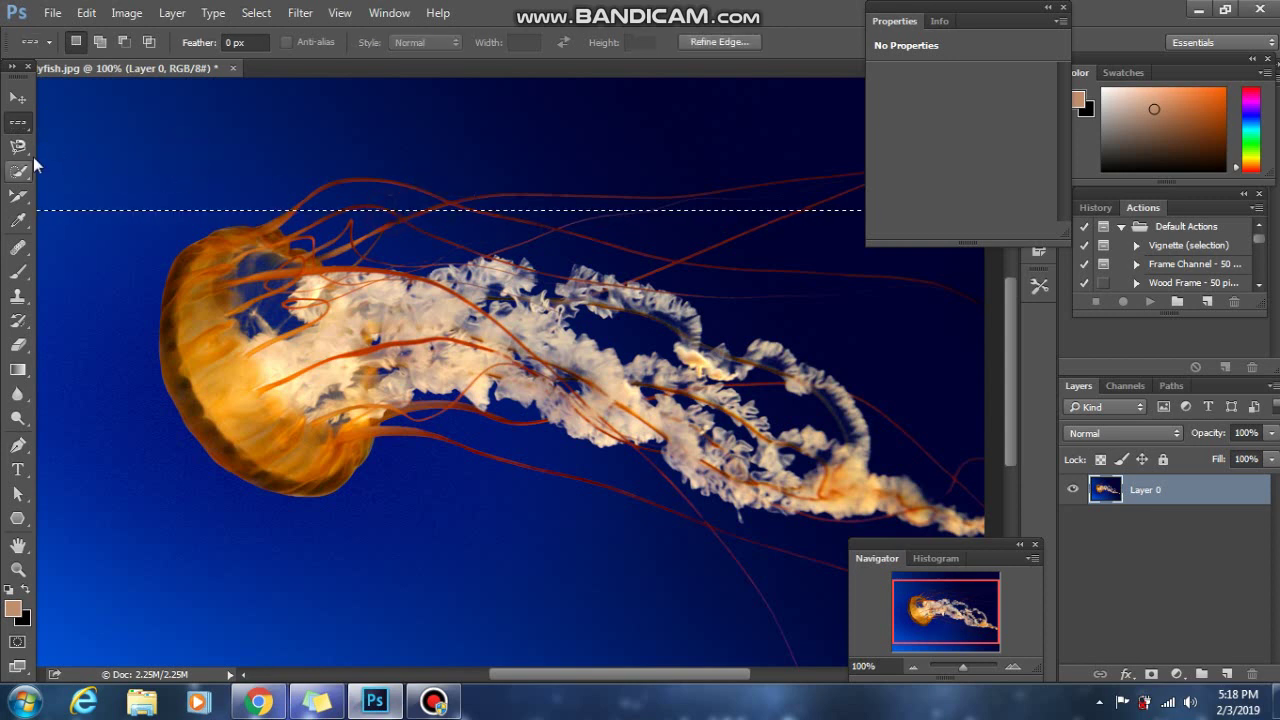
left_click_drag(18, 122, 65, 175)
left_click(364, 288)
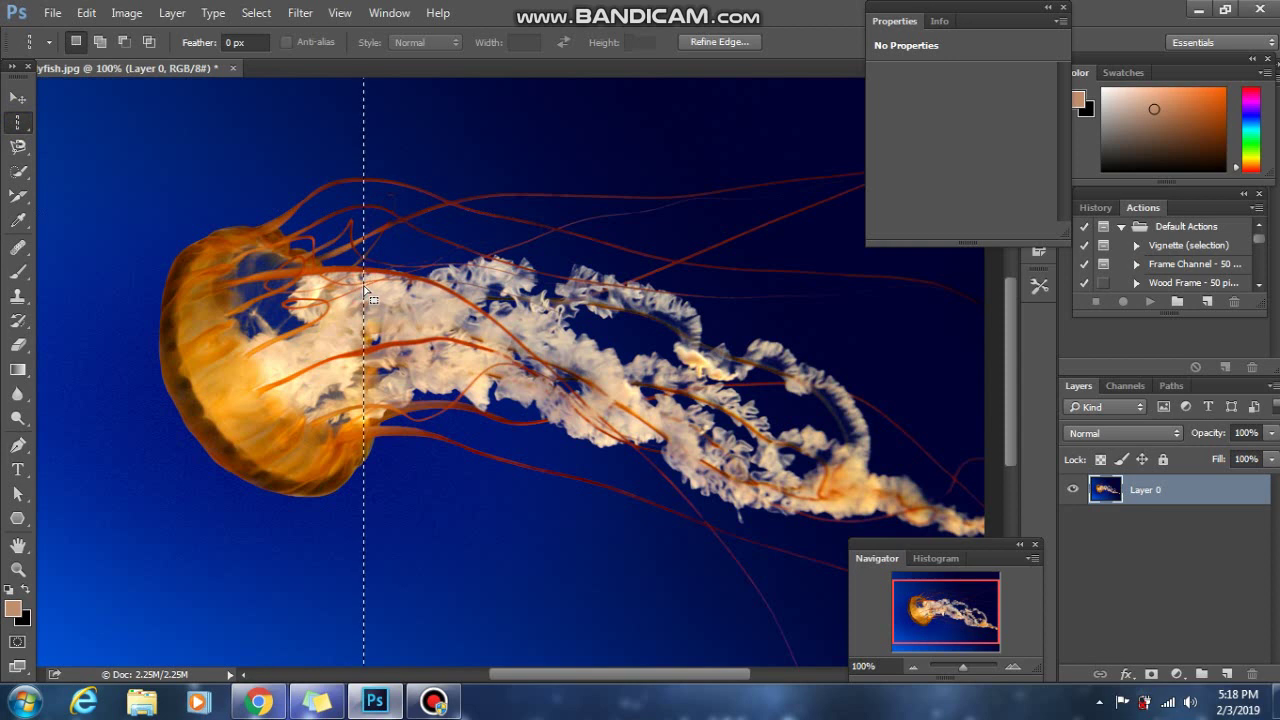
left_click_drag(14, 127, 748, 428)
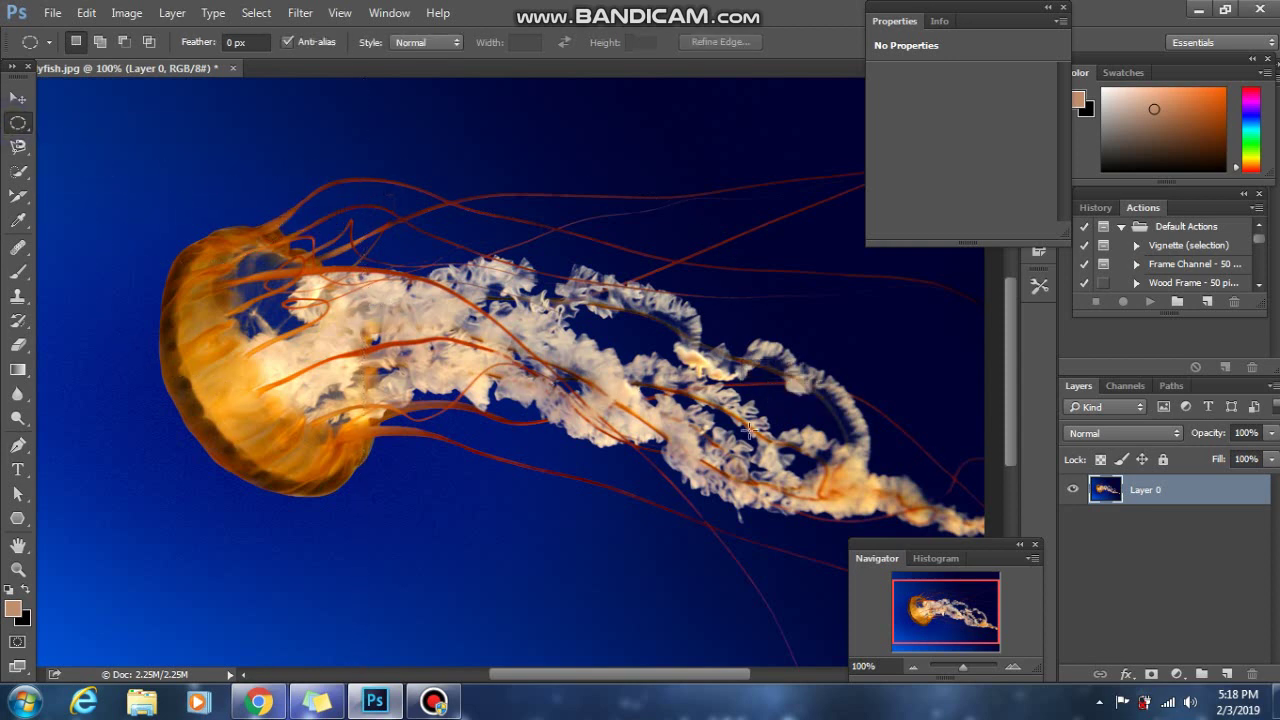
left_click(18, 100)
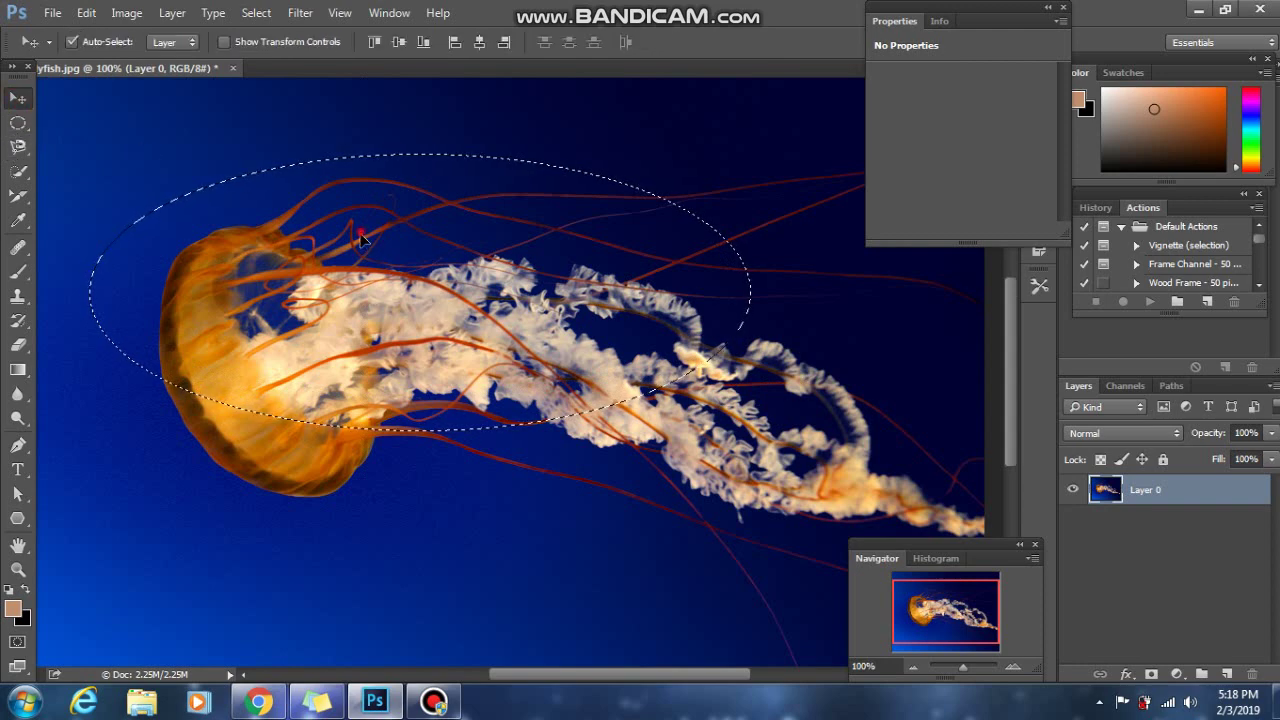
left_click_drag(364, 256, 464, 386)
key("ctrl+z")
key("ctrl+d")
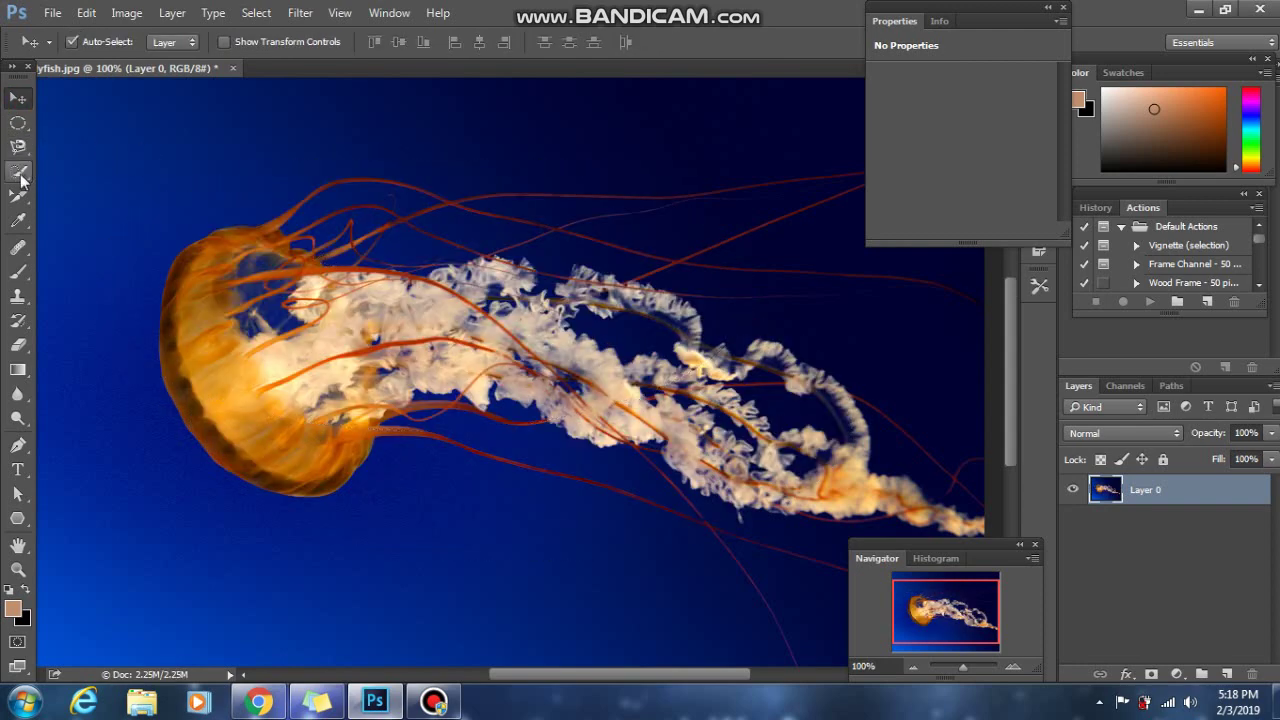
left_click_drag(18, 147, 88, 155)
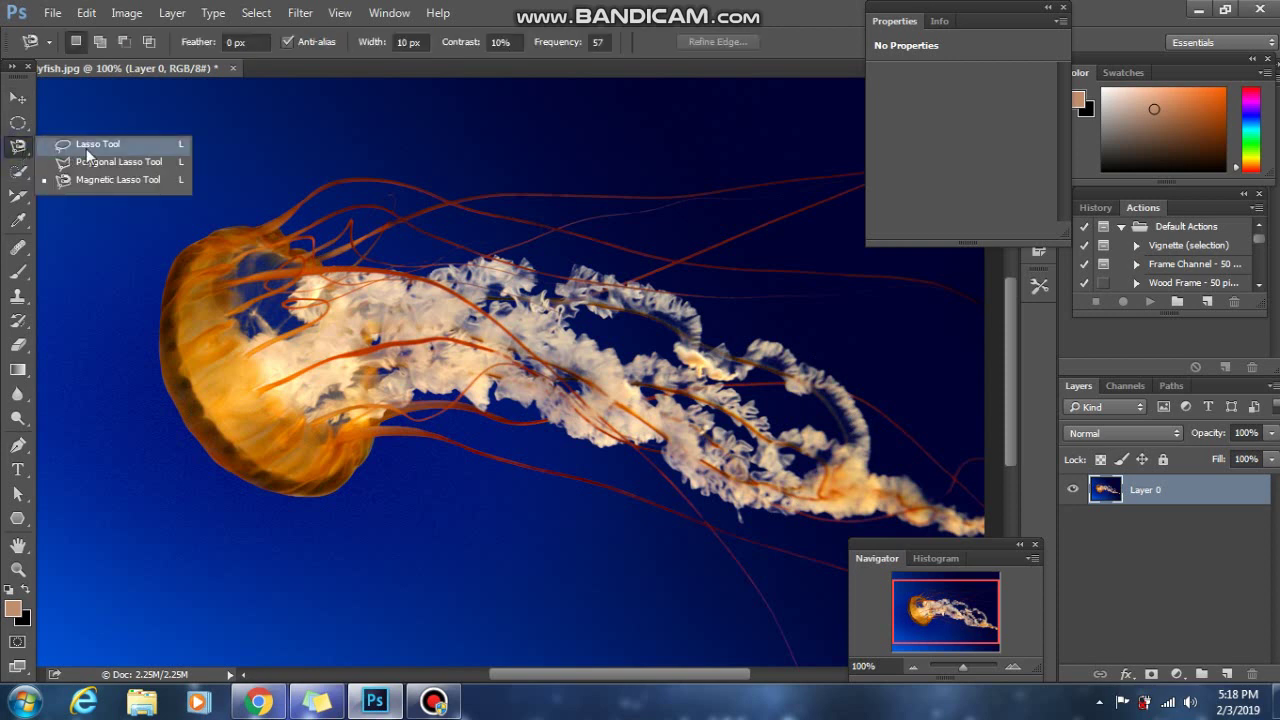
left_click(88, 150)
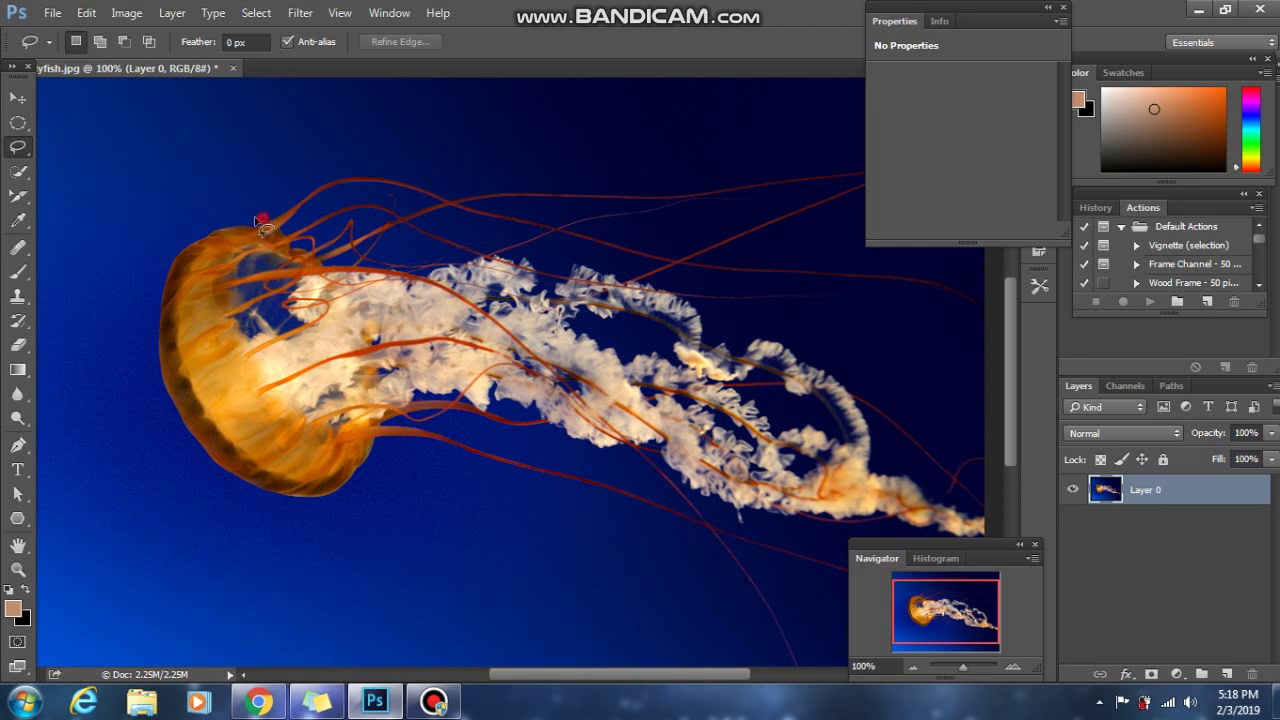
mouse_move(205, 228)
left_mouse_down()
mouse_move(157, 277)
mouse_move(151, 371)
mouse_move(185, 453)
mouse_move(248, 495)
mouse_move(306, 517)
mouse_move(351, 512)
mouse_move(373, 460)
mouse_move(425, 446)
mouse_move(582, 483)
mouse_move(600, 462)
mouse_move(572, 320)
mouse_move(591, 207)
mouse_move(411, 170)
mouse_move(259, 219)
left_mouse_up()
left_click(18, 97)
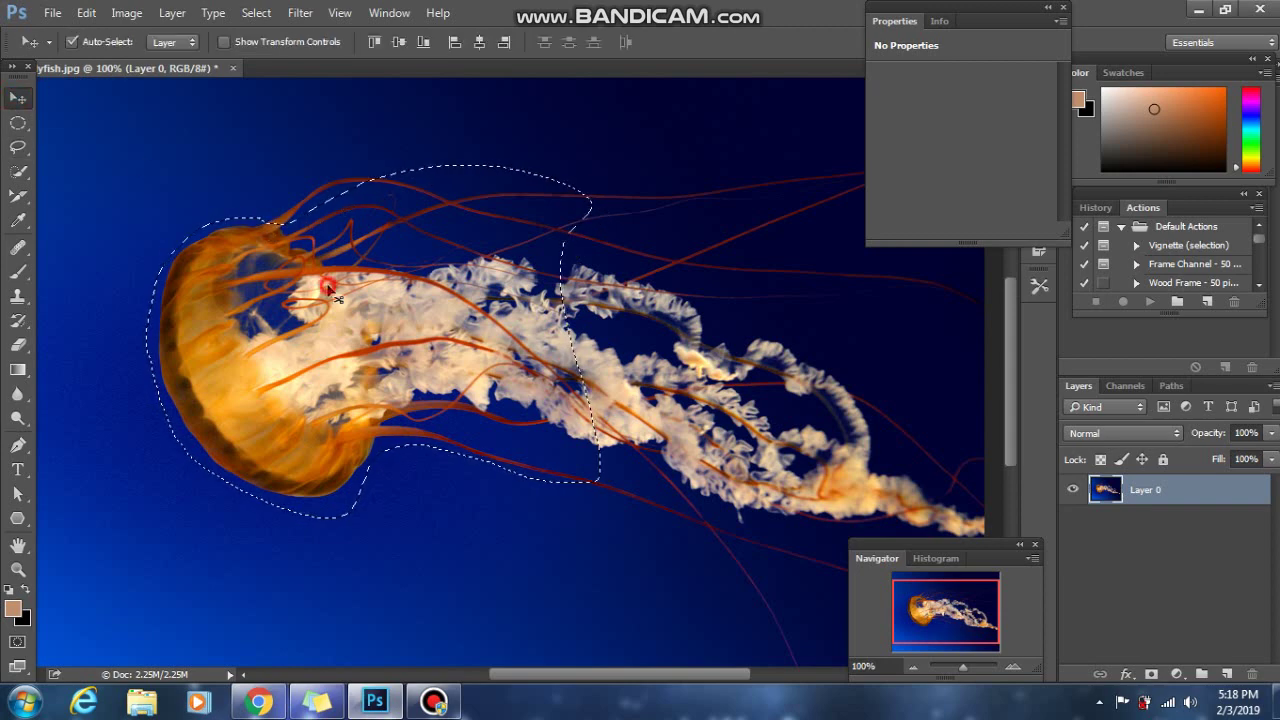
mouse_move(360, 277)
left_mouse_down()
mouse_move(463, 230)
mouse_move(540, 232)
mouse_move(396, 284)
left_mouse_up()
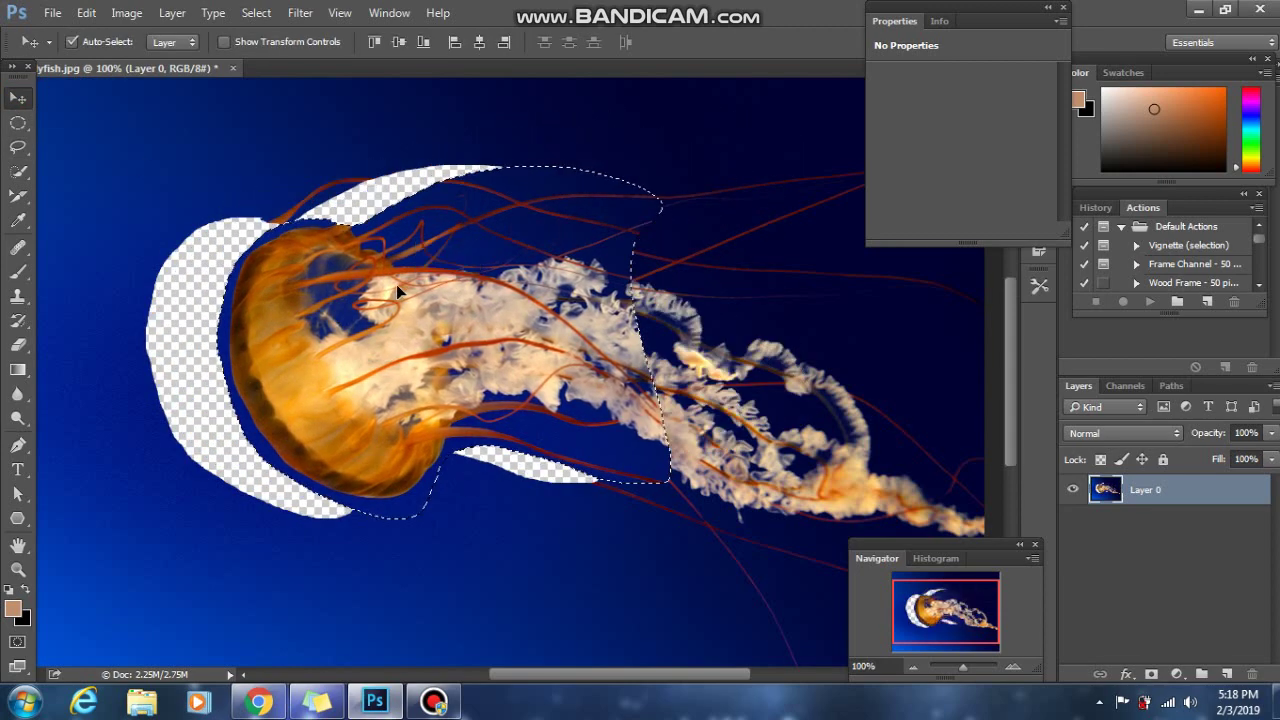
key("ctrl+z")
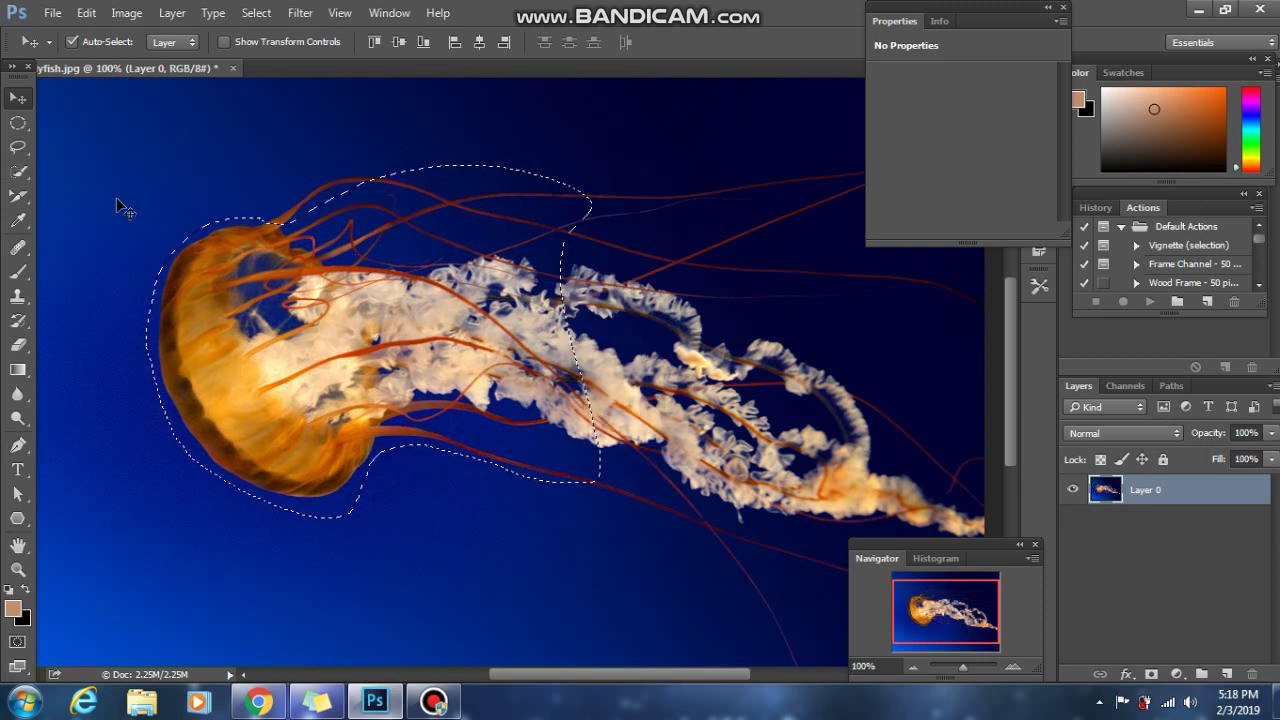
key("ctrl+d")
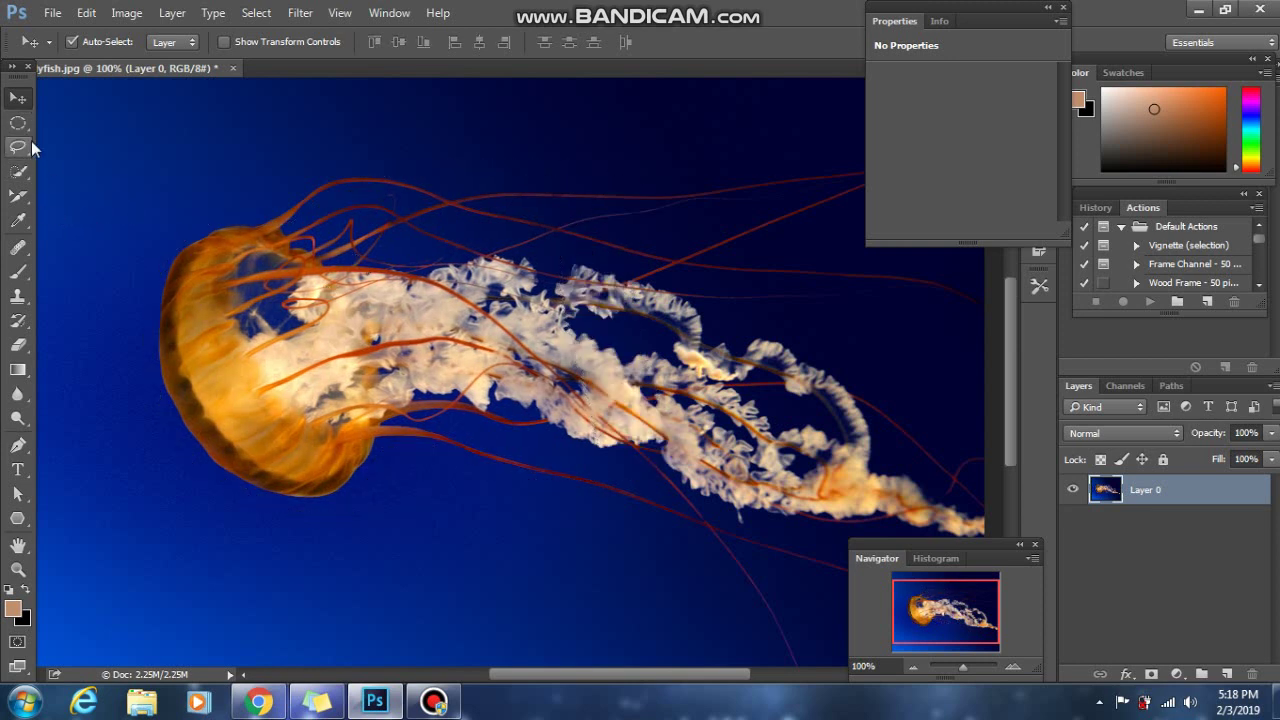
left_click_drag(27, 143, 62, 163)
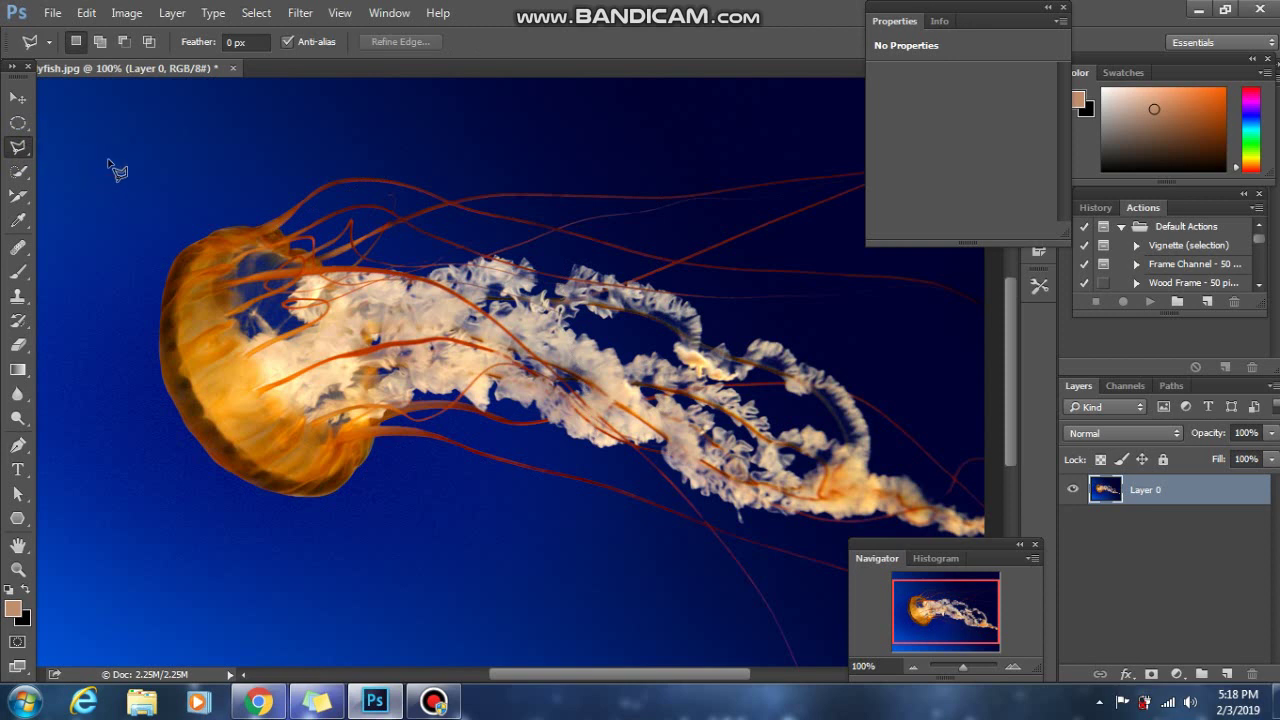
Outline a straight-edged selection around the jellyfish bell and tentacles with the Polygonal Lasso.
left_click(138, 257)
left_click(360, 168)
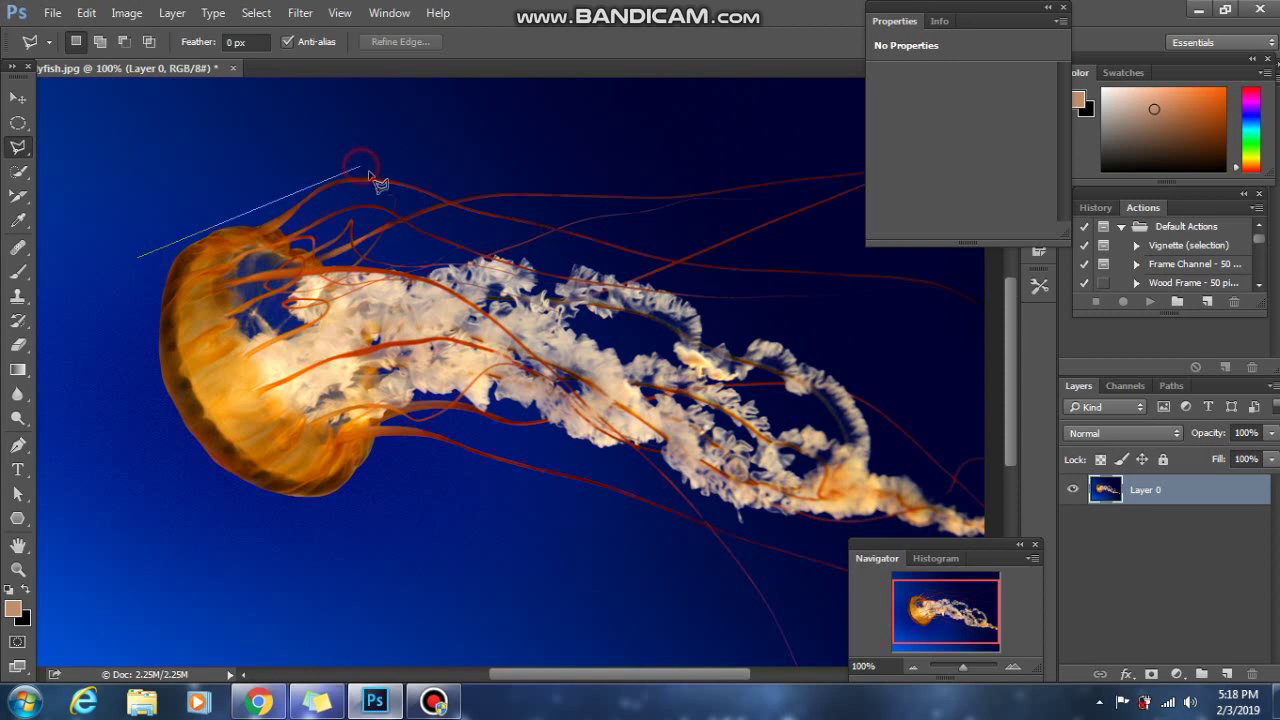
left_click(434, 271)
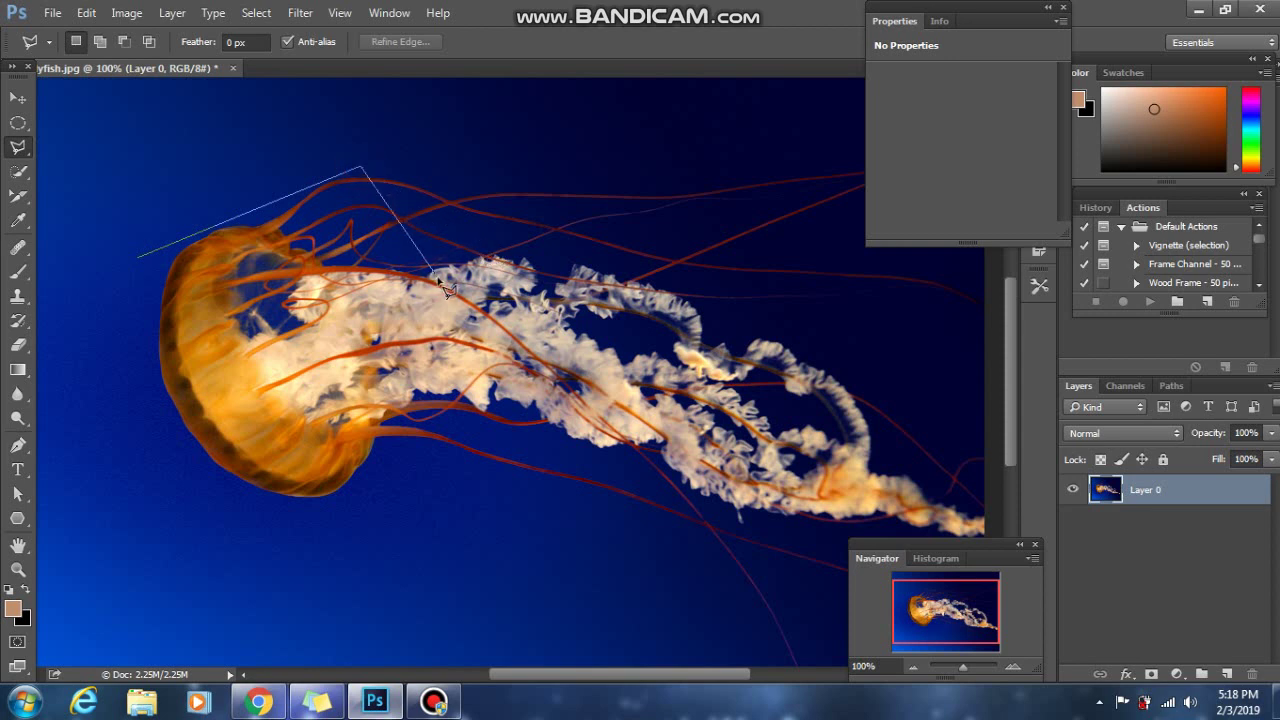
left_click(614, 193)
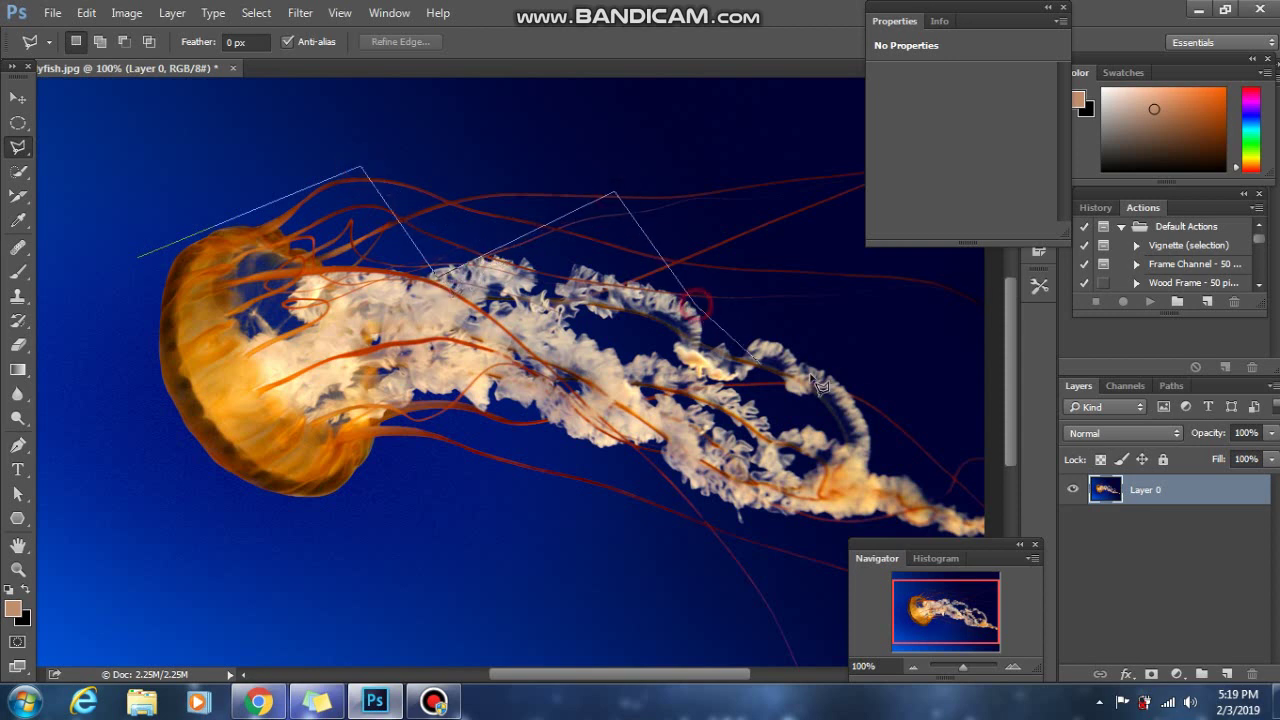
left_click(852, 379)
left_click(634, 458)
left_click(592, 379)
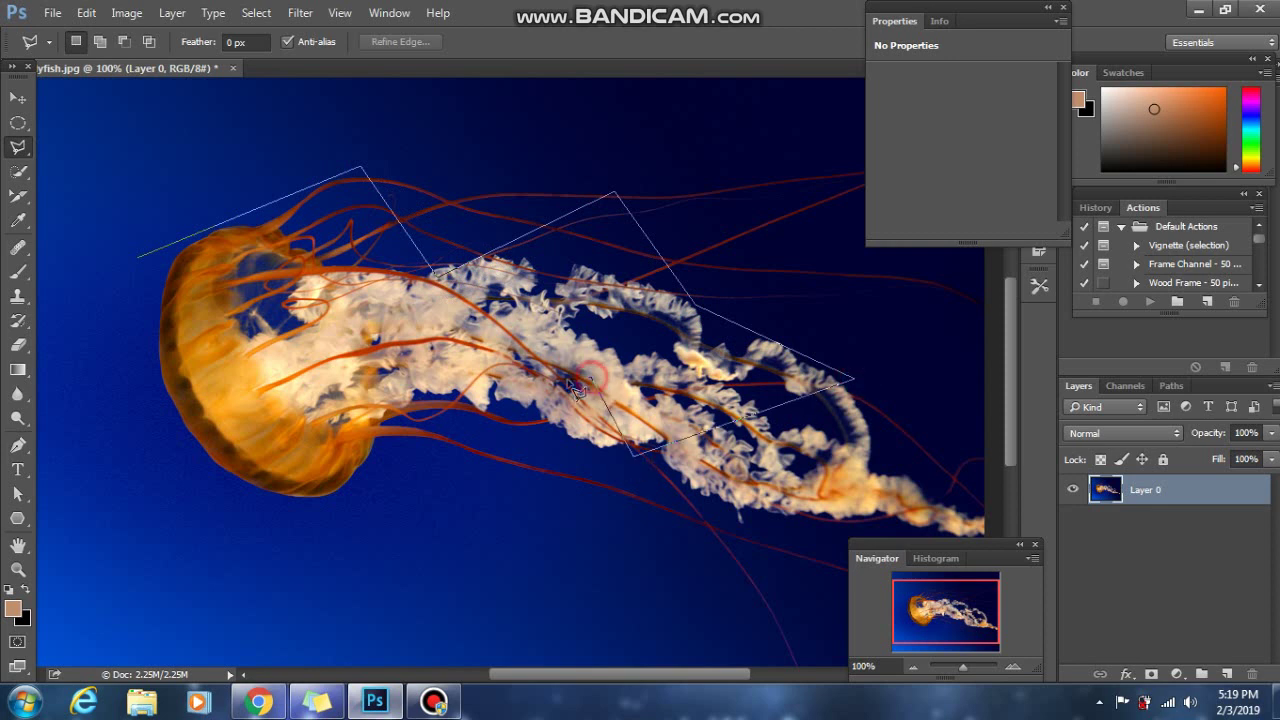
left_click(414, 407)
left_click(518, 326)
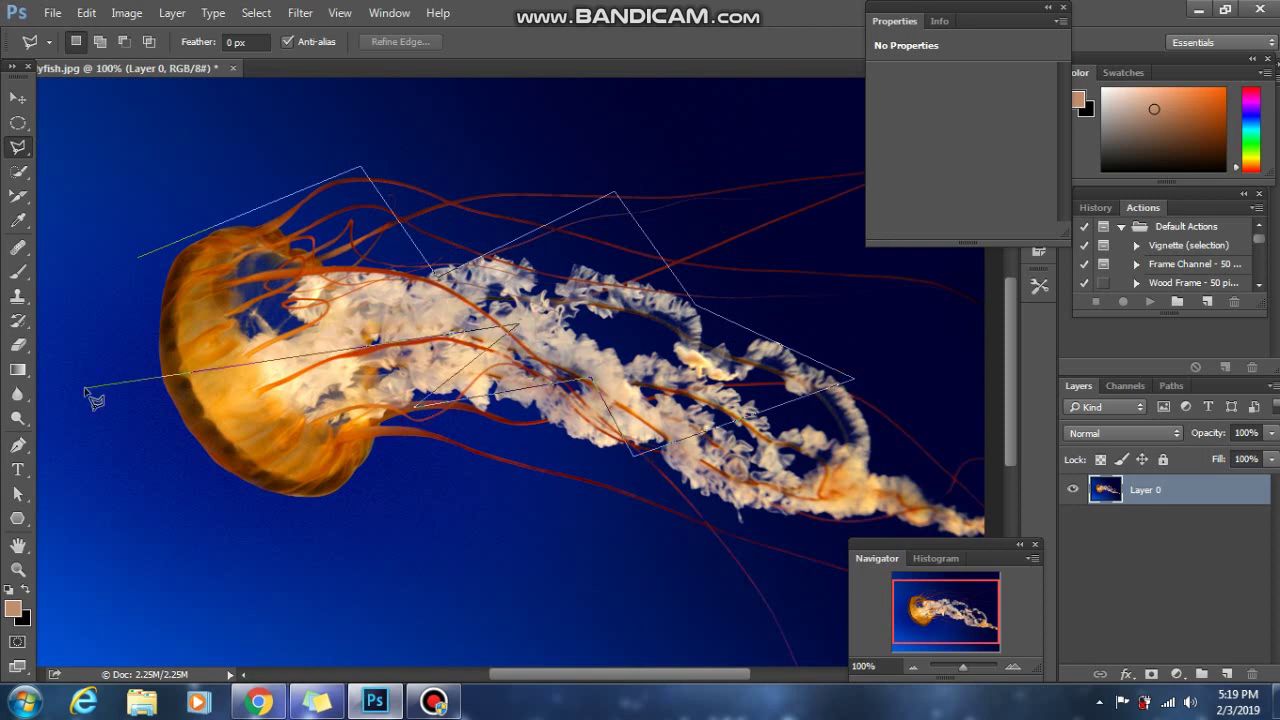
double_click(205, 375)
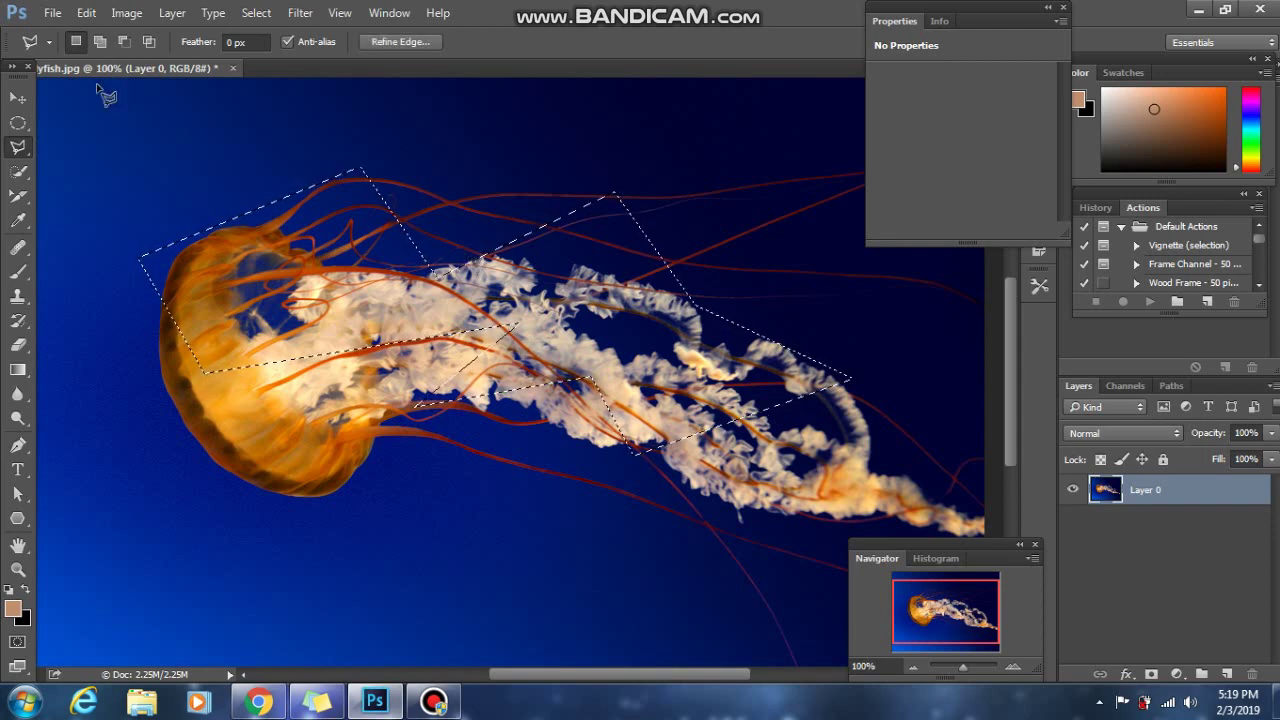
Move the selected pieces up and right, undo the move, deselect, and choose the Magnetic Lasso.
left_click(17, 97)
left_click_drag(391, 267, 487, 198)
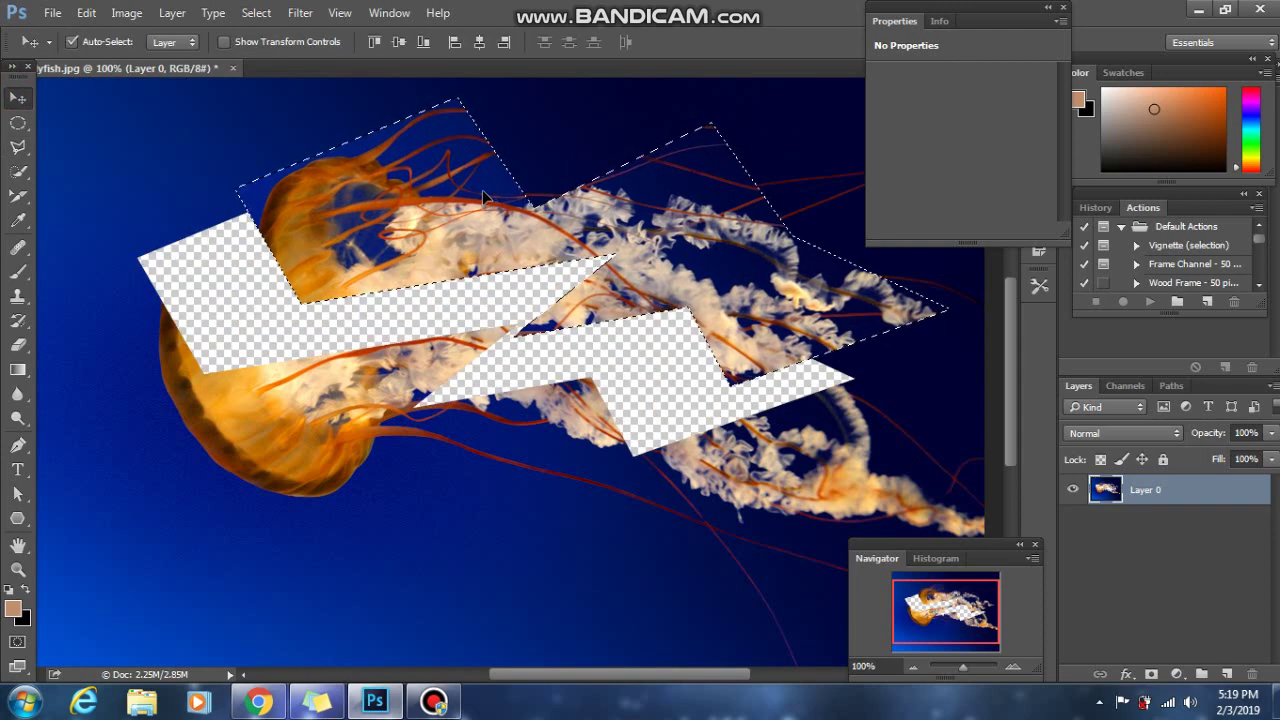
key("ctrl+z")
key("ctrl+d")
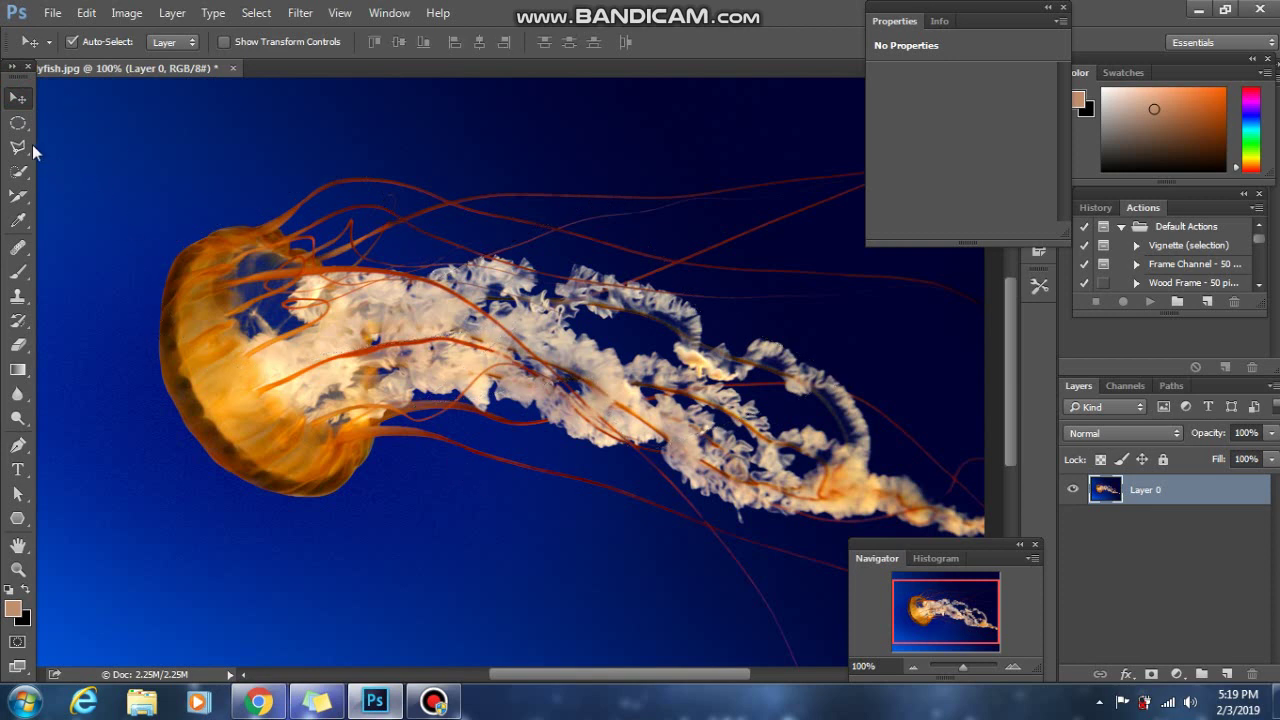
mouse_move(32, 148)
left_mouse_down()
mouse_move(112, 162)
mouse_move(110, 186)
left_mouse_up()
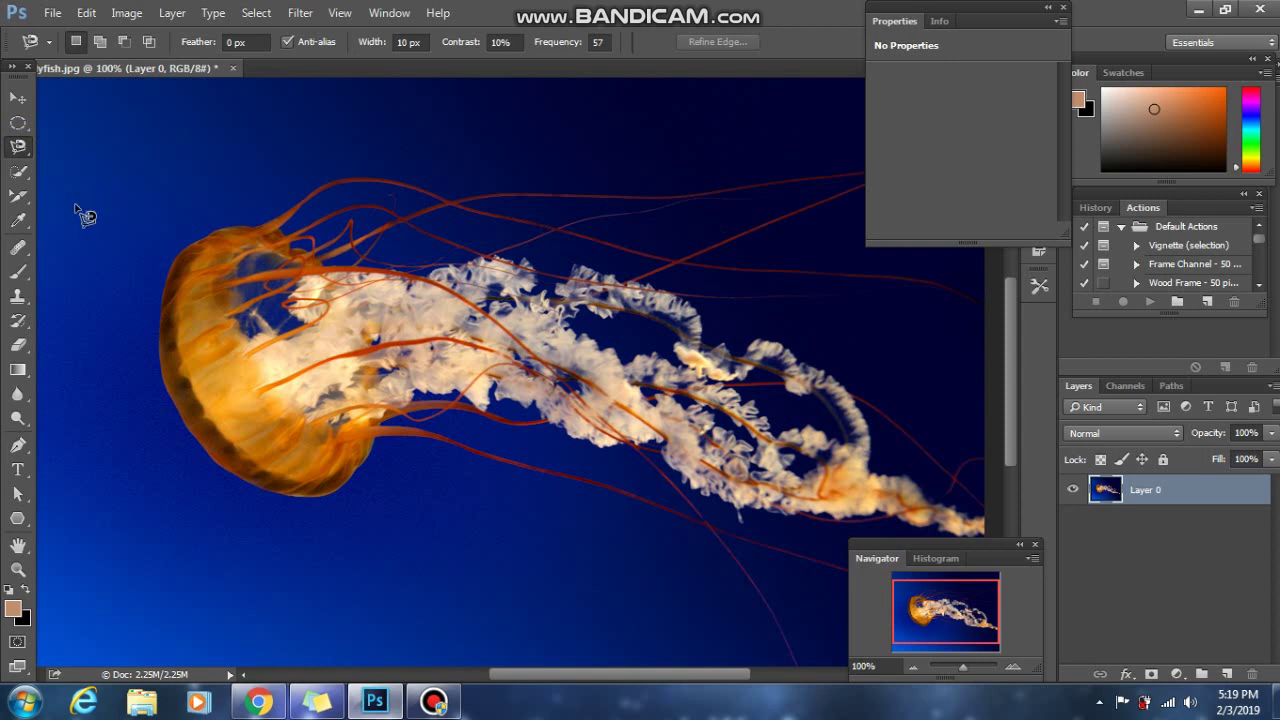
Trace the bell with the Magnetic Lasso, drag it up-right, then undo and deselect.
left_click(257, 225)
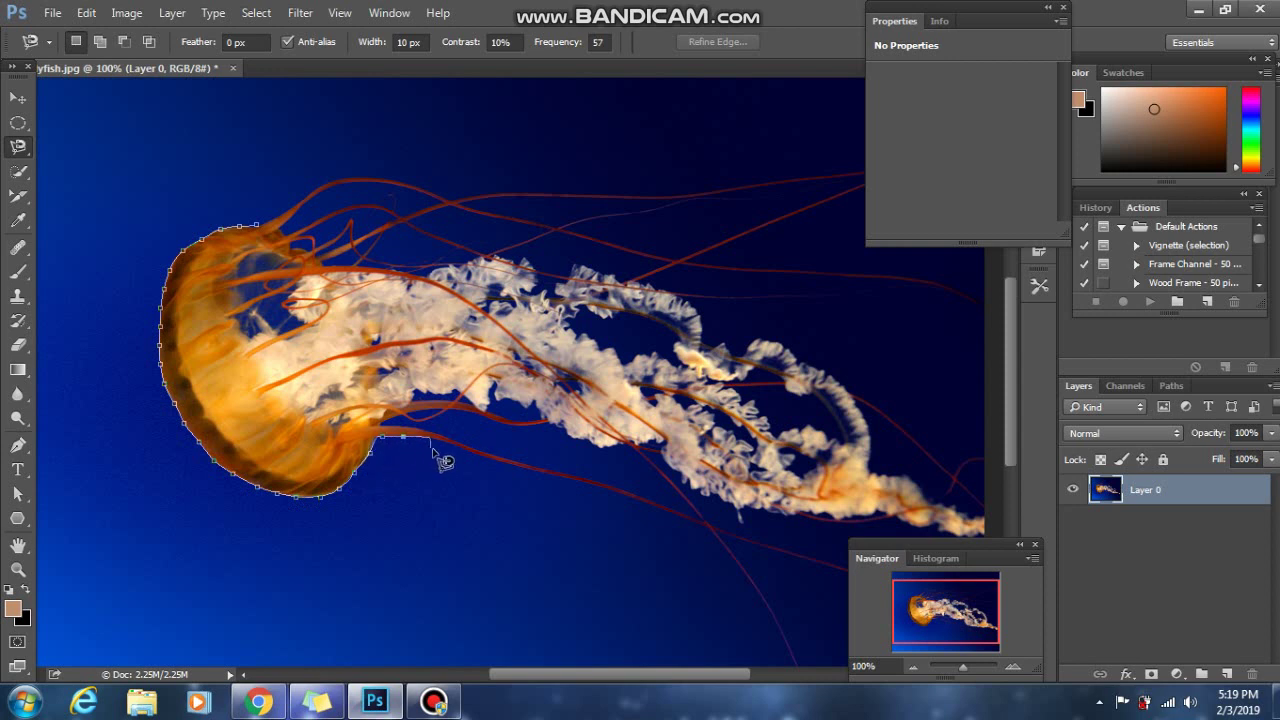
left_click(268, 233)
key("v")
mouse_move(232, 318)
left_mouse_down()
mouse_move(281, 280)
mouse_move(448, 230)
left_mouse_up()
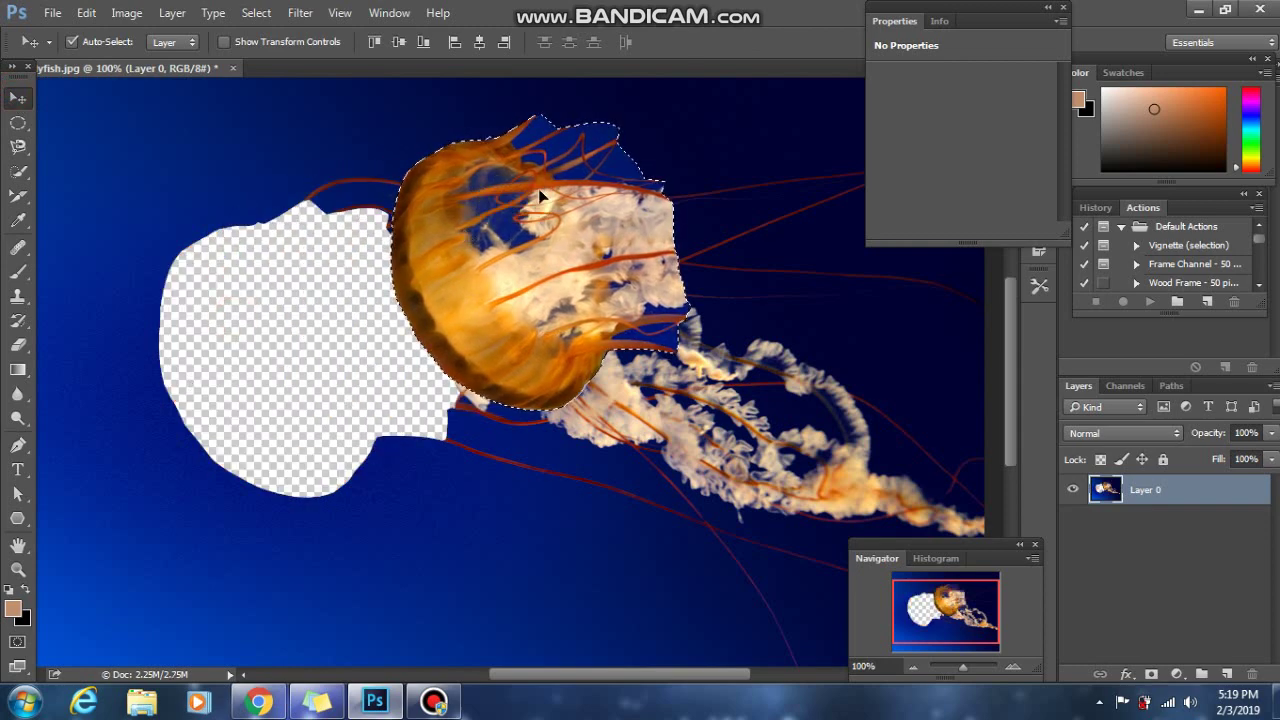
key("ctrl+z")
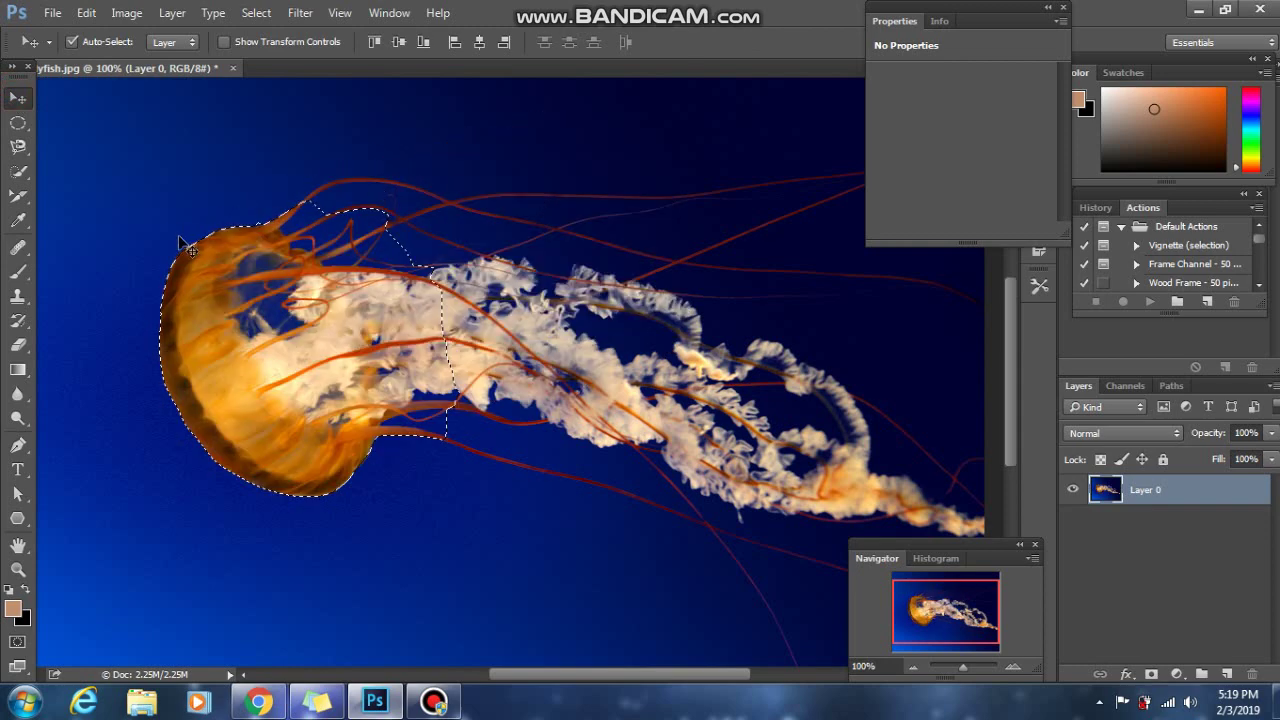
key("ctrl+d")
left_click(18, 170)
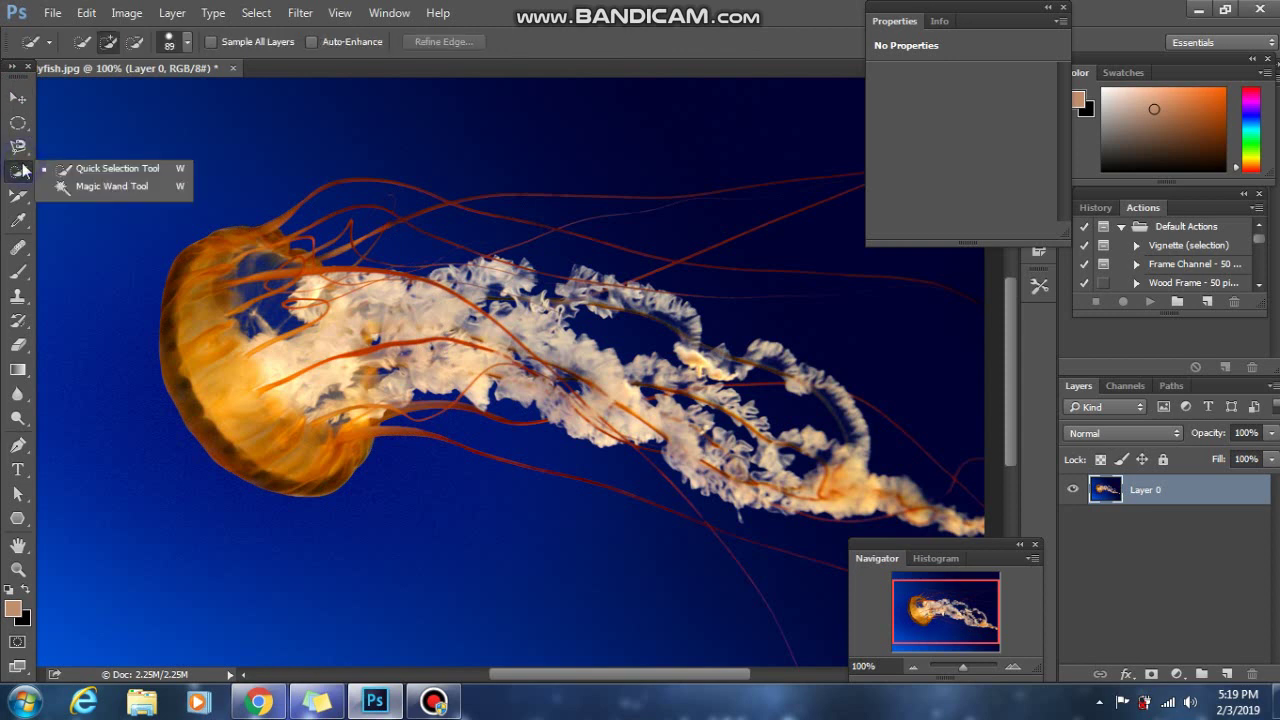
Use the Quick Selection Tool at a 55 px brush to paint a selection over the bell.
left_click(107, 175)
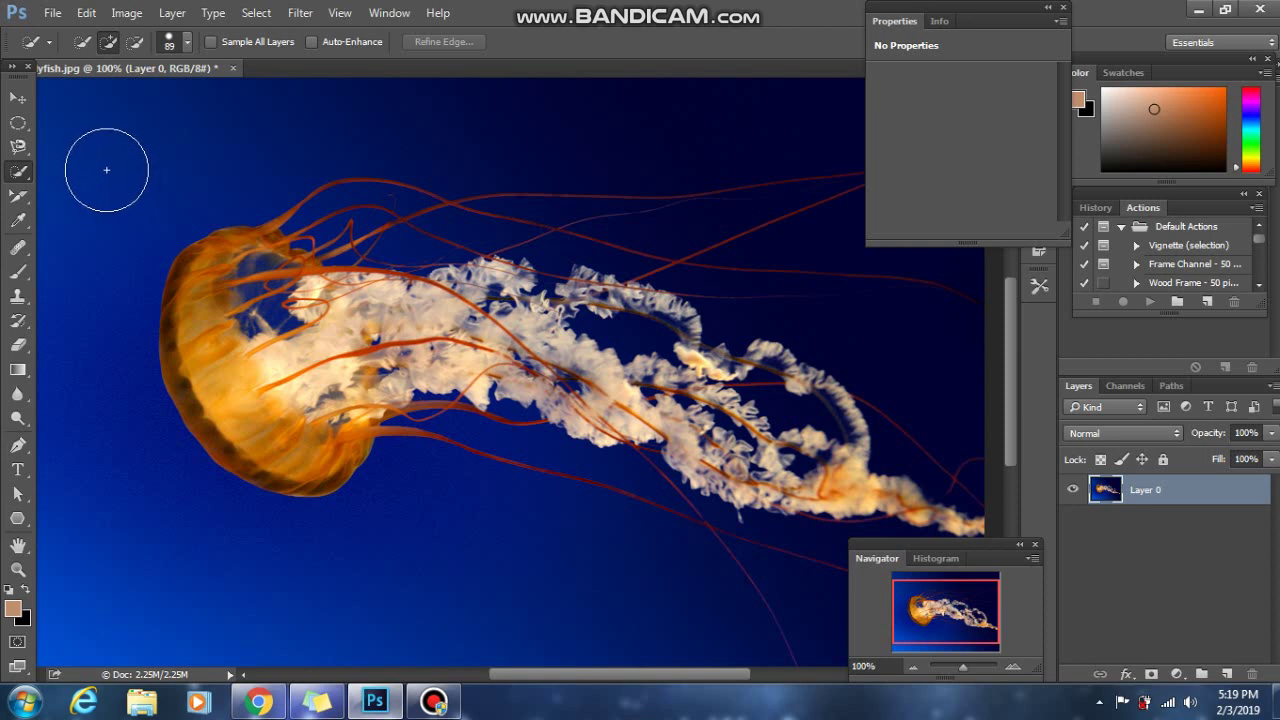
left_click(136, 42)
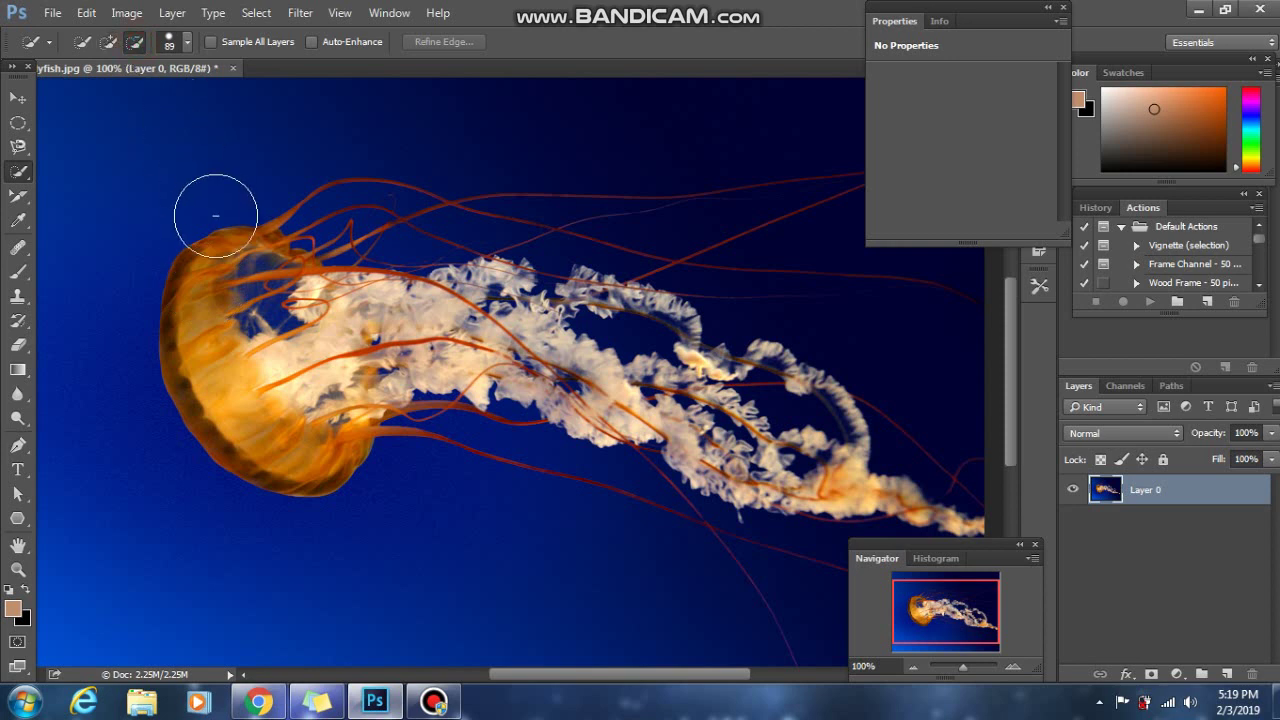
left_click(140, 42)
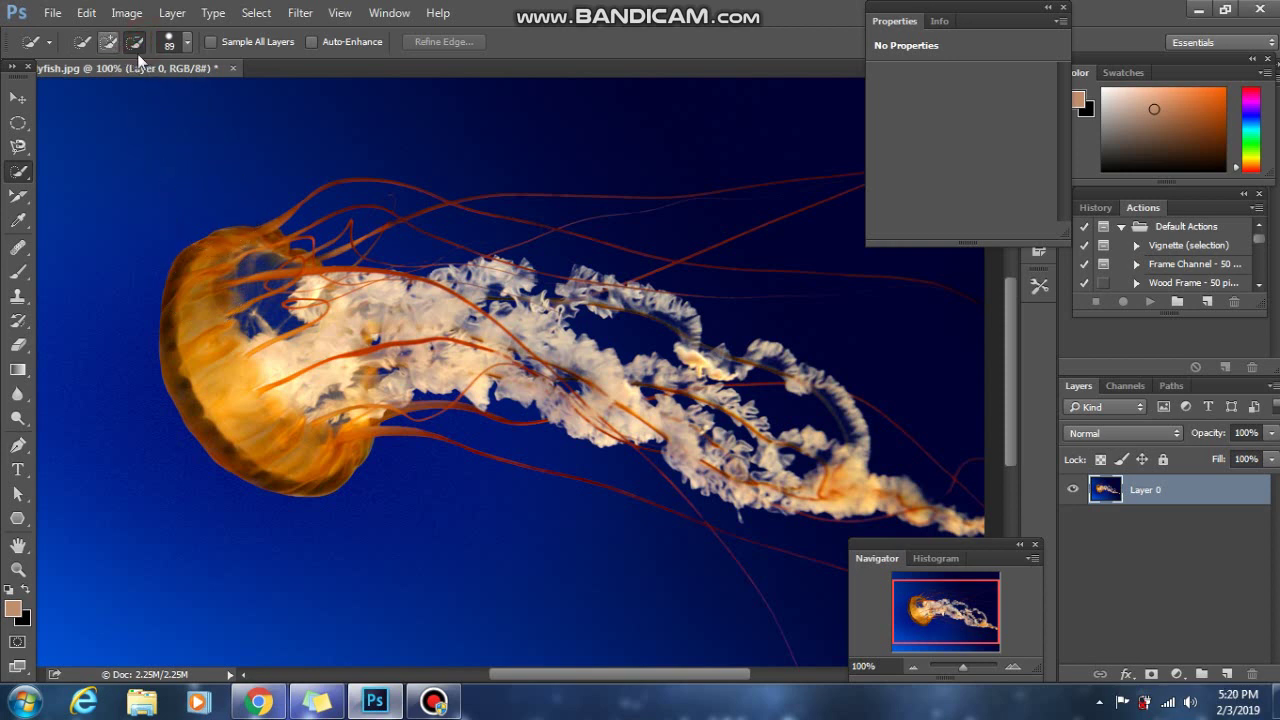
left_click(86, 44)
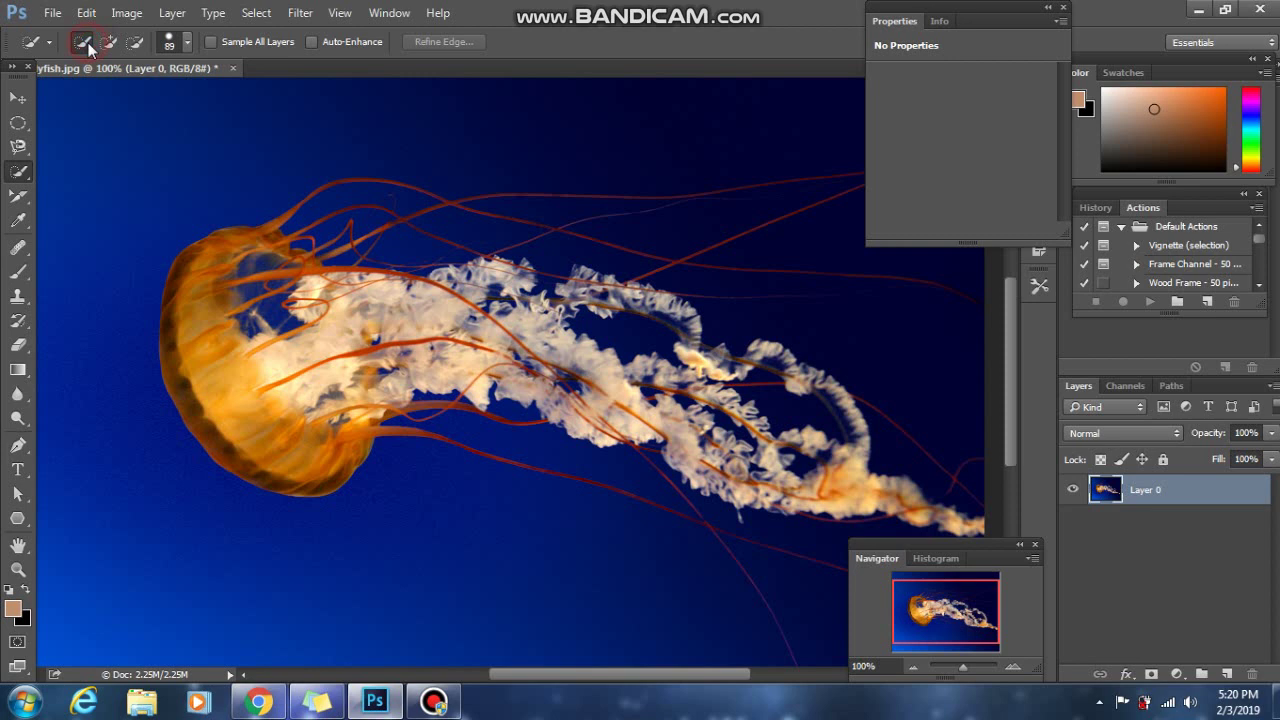
left_click(187, 42)
left_click(140, 99)
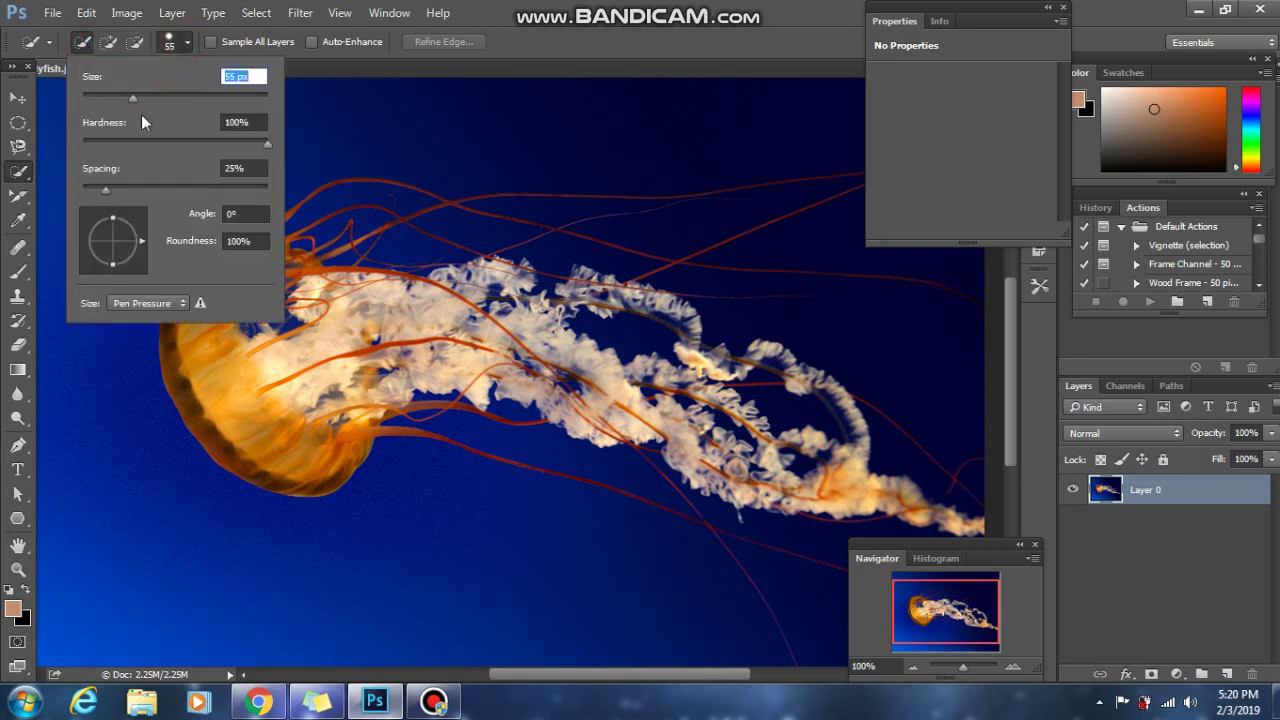
left_click(245, 355)
left_click_drag(245, 355, 211, 322)
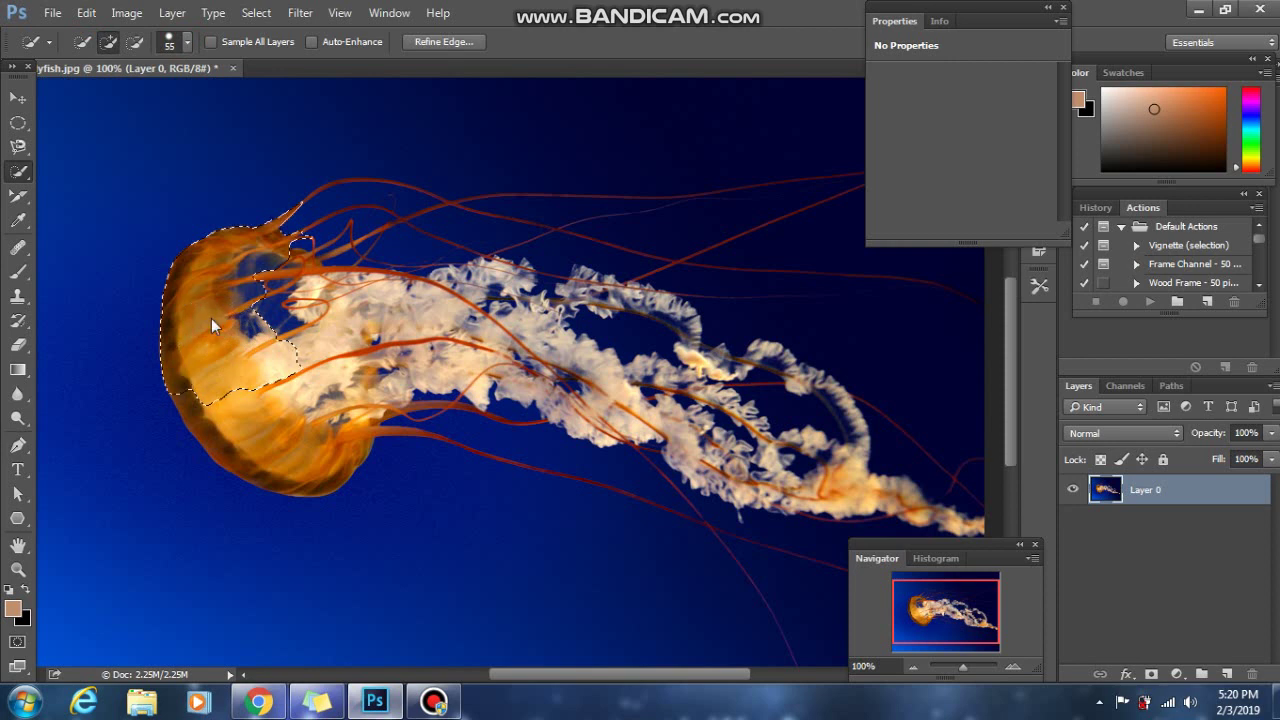
left_click(236, 413)
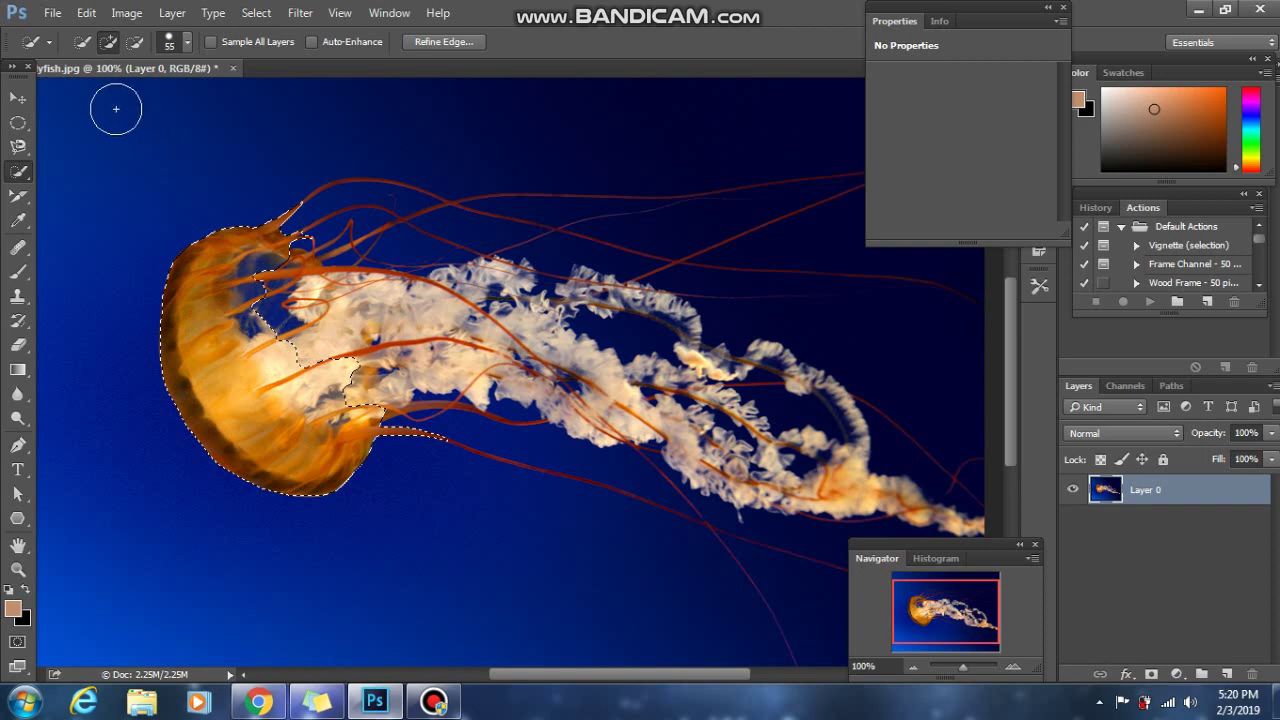
Drag the selected bell up and right, then undo the move and deselect.
left_click(20, 97)
left_click_drag(253, 398, 441, 323)
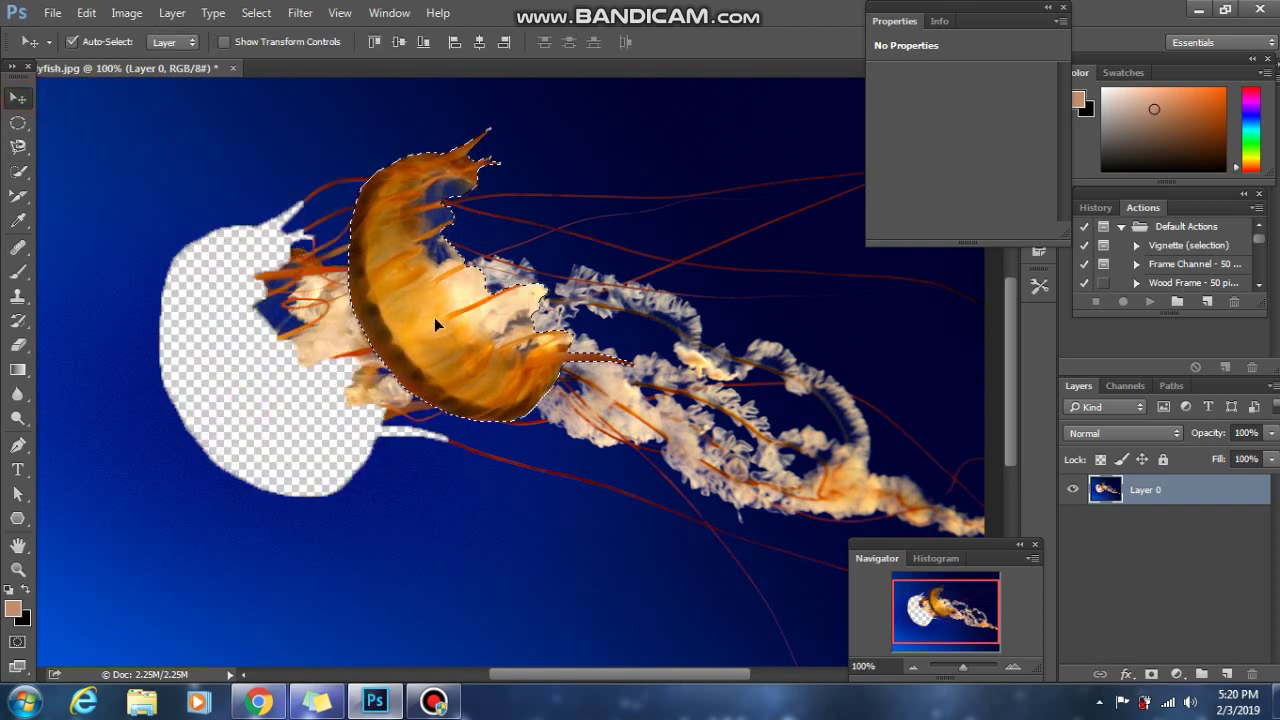
left_click_drag(379, 278, 483, 241)
key("ctrl+z")
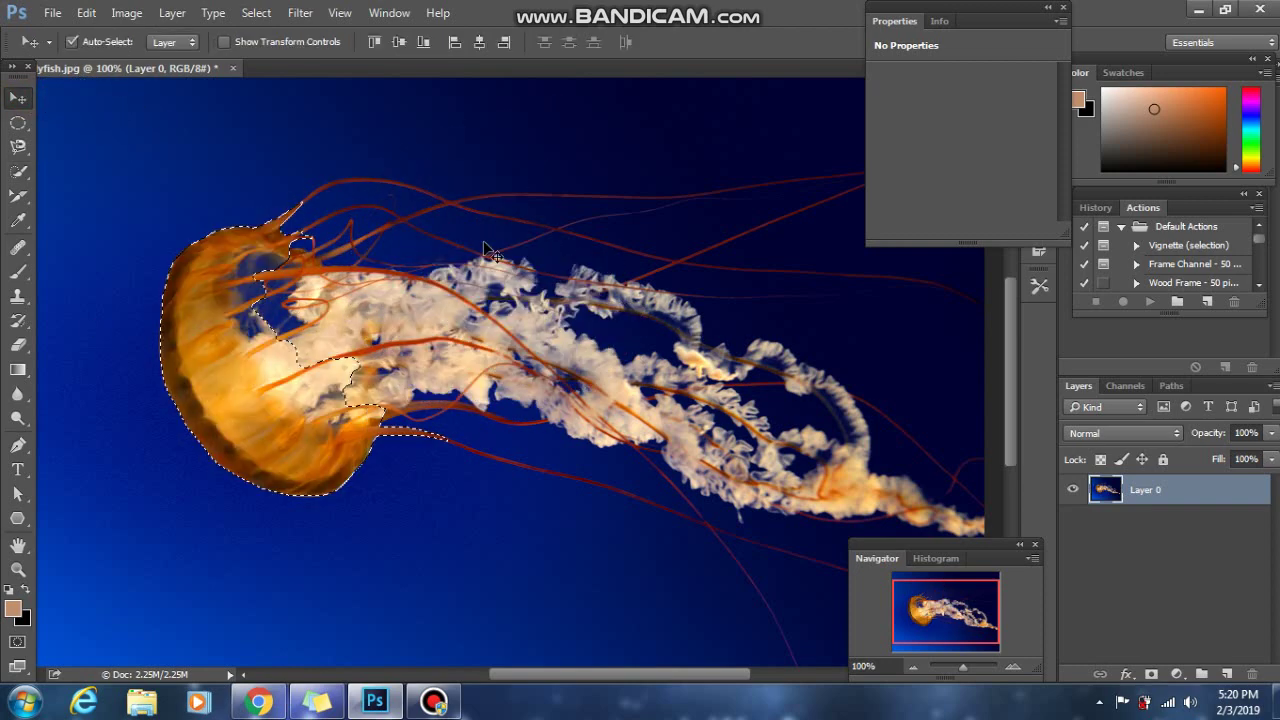
key("ctrl+d")
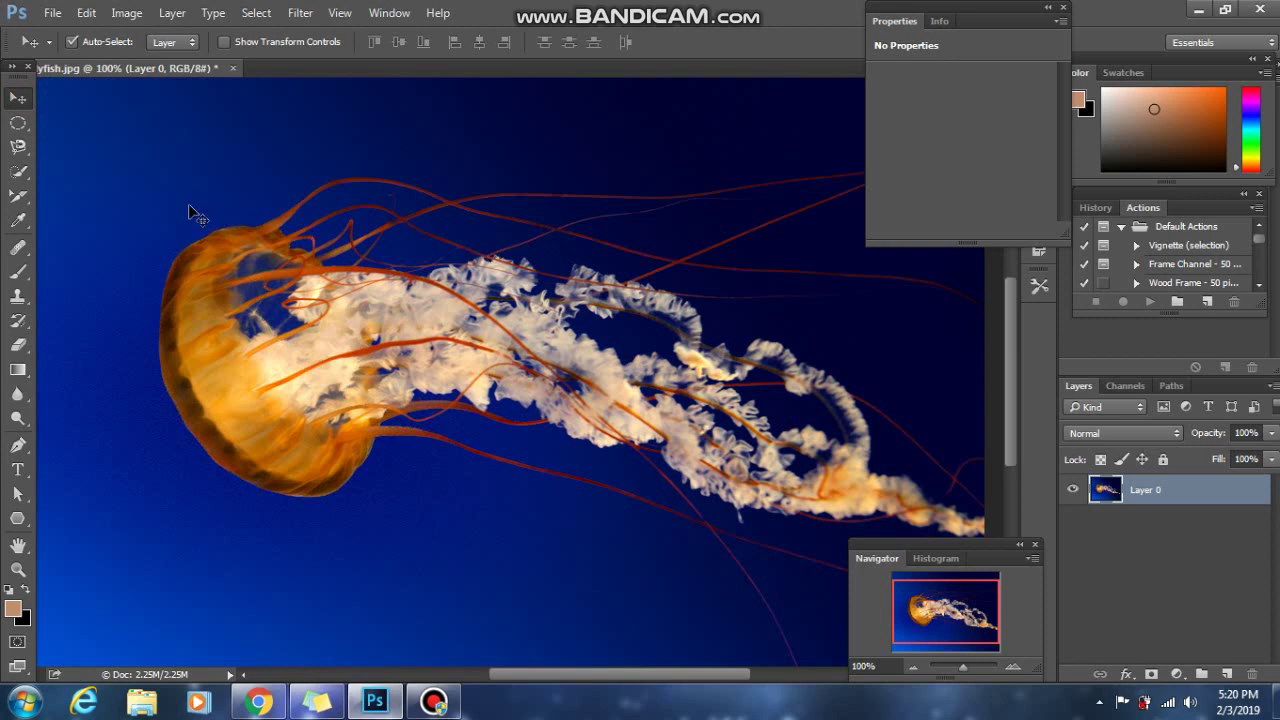
left_click_drag(18, 171, 108, 193)
left_click(112, 191)
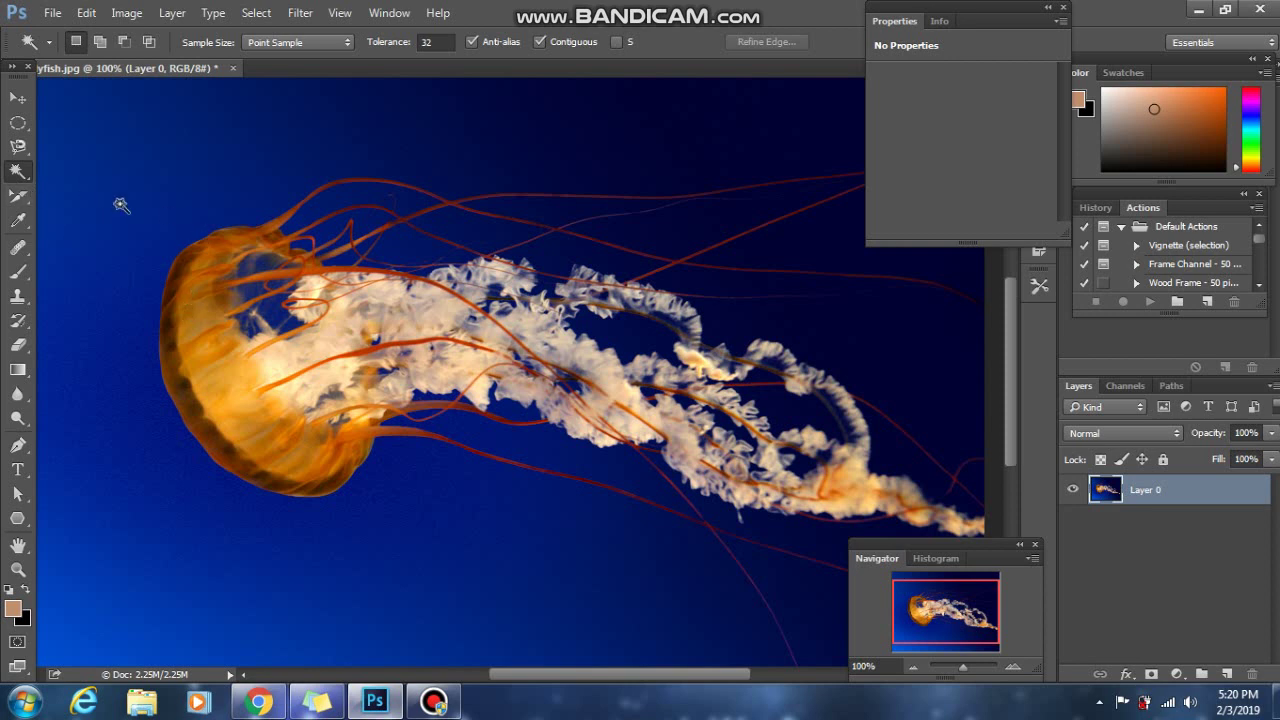
left_click(207, 310)
left_click(216, 373)
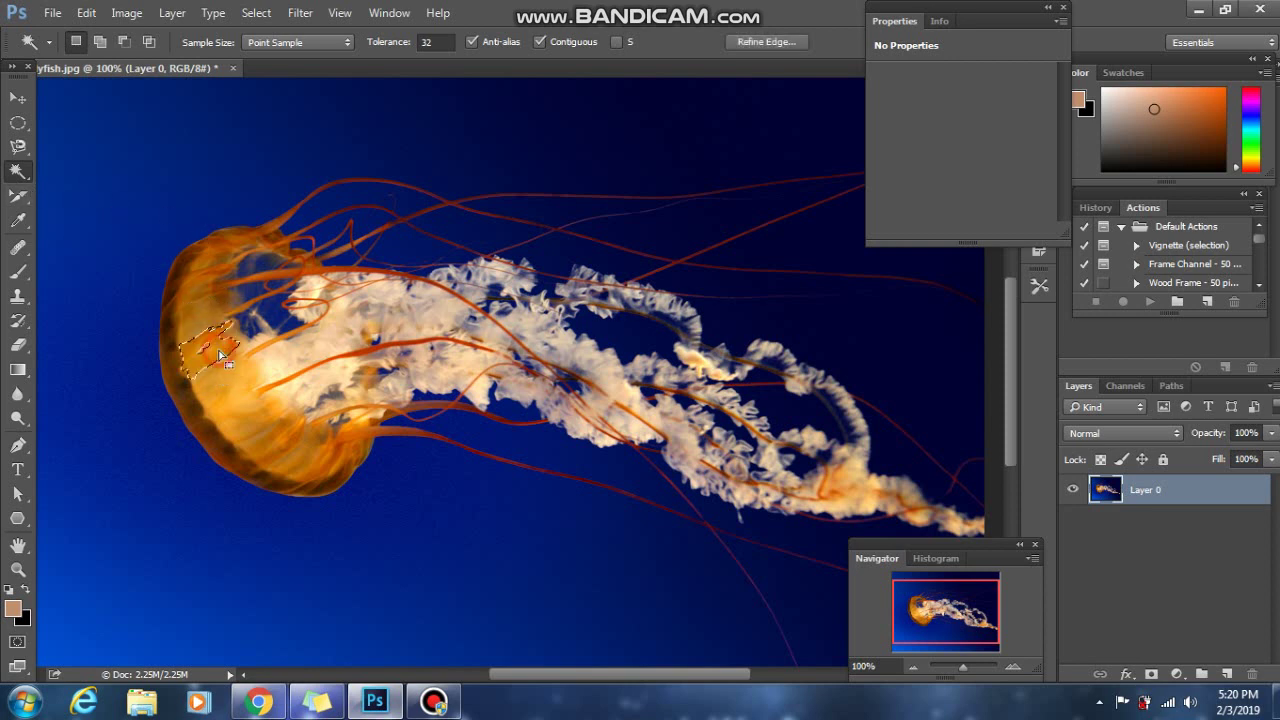
left_click(201, 298)
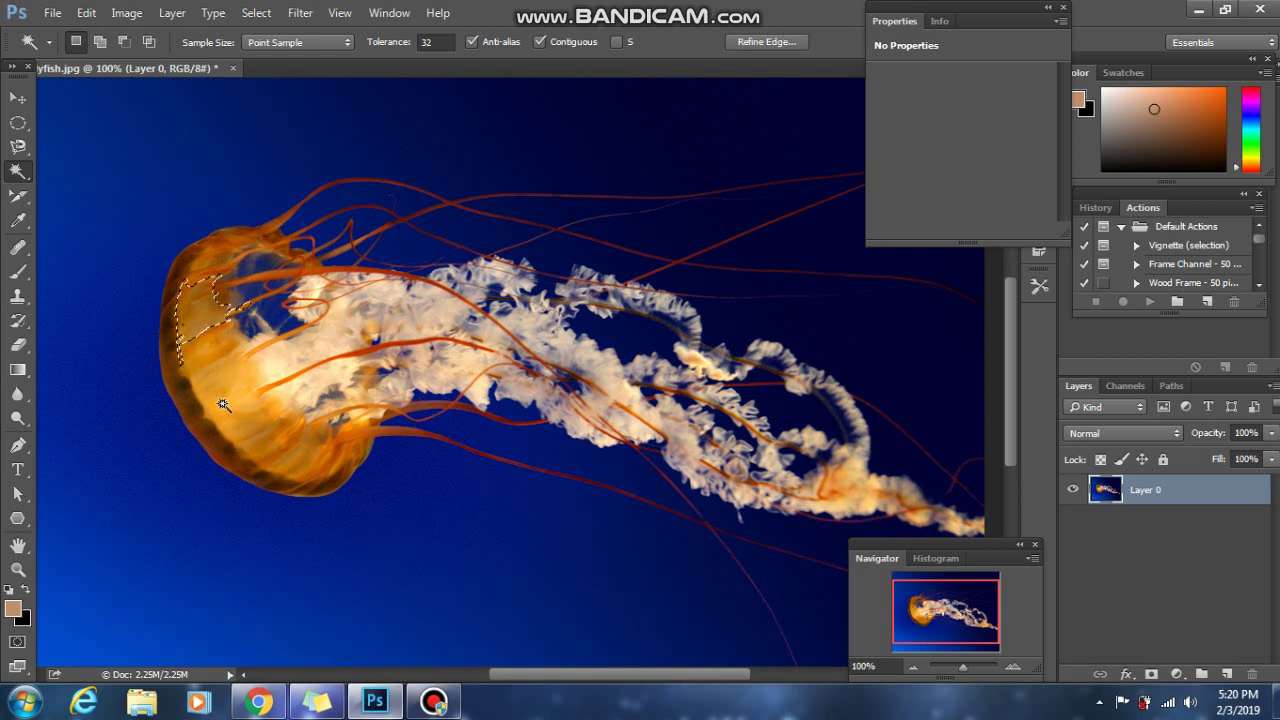
key("shift")
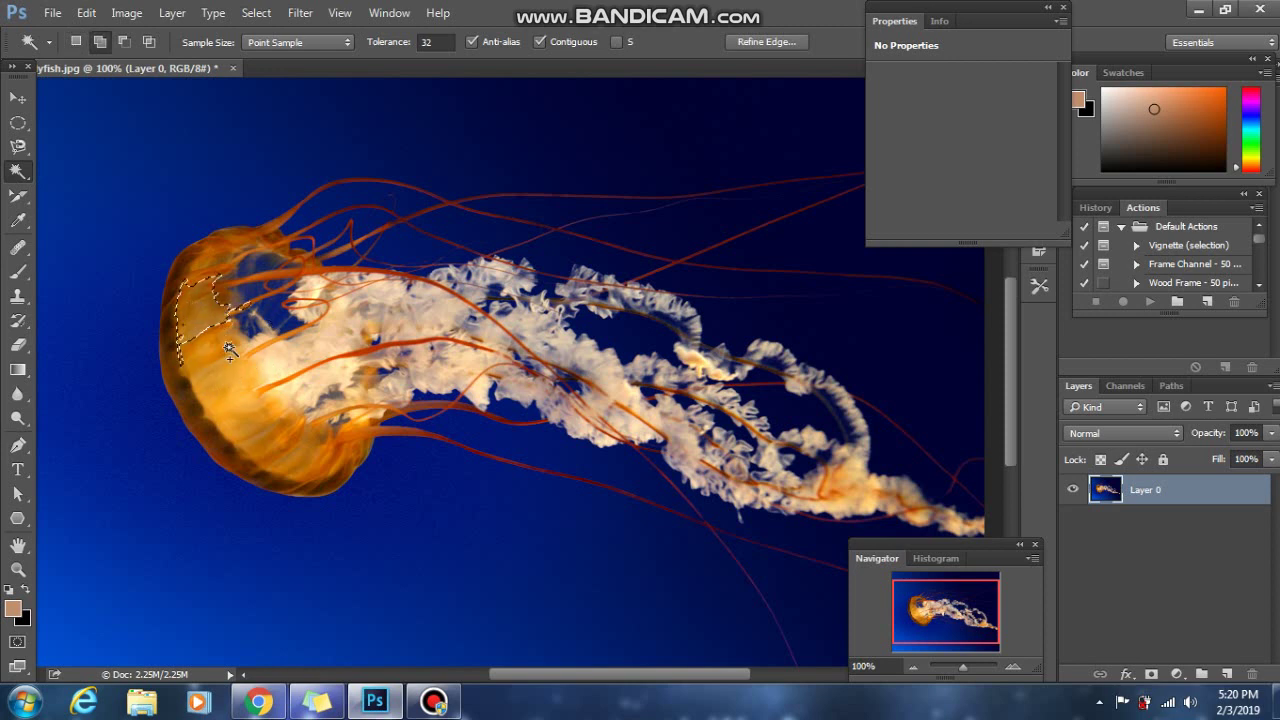
left_click(218, 355, "shift")
left_click(225, 385, "shift")
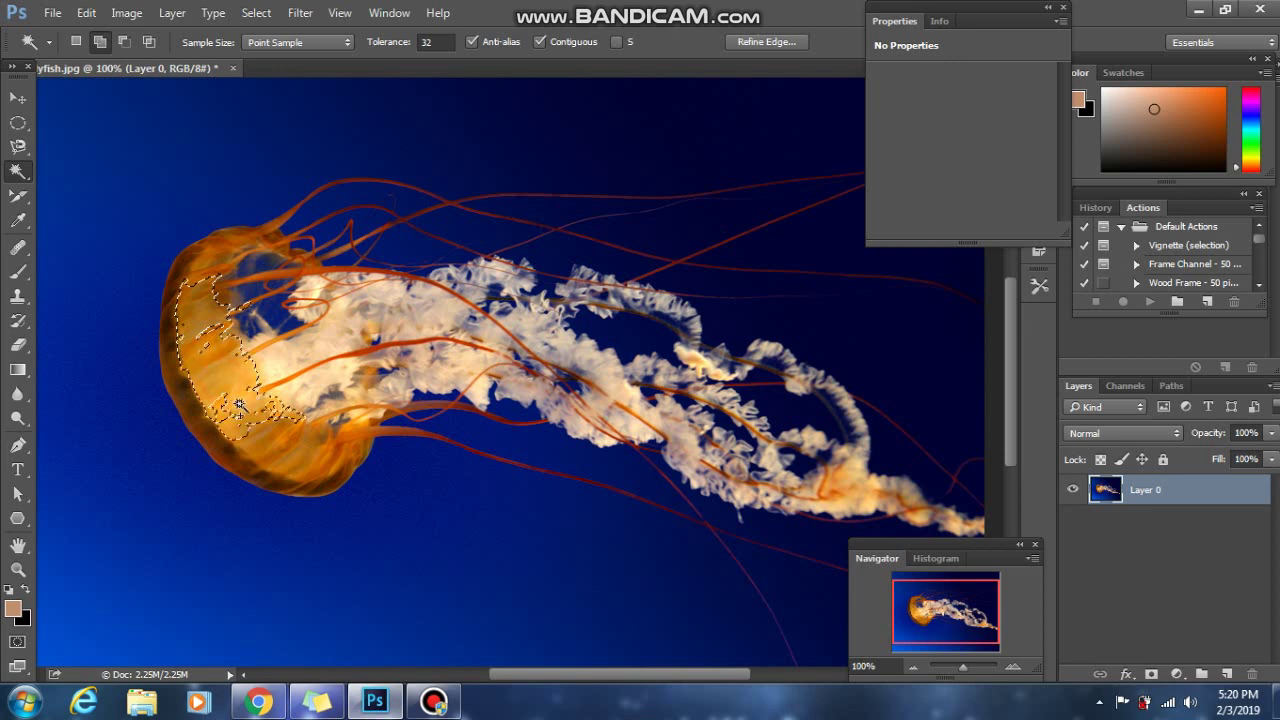
left_click(271, 440, "shift")
left_click(286, 443, "shift")
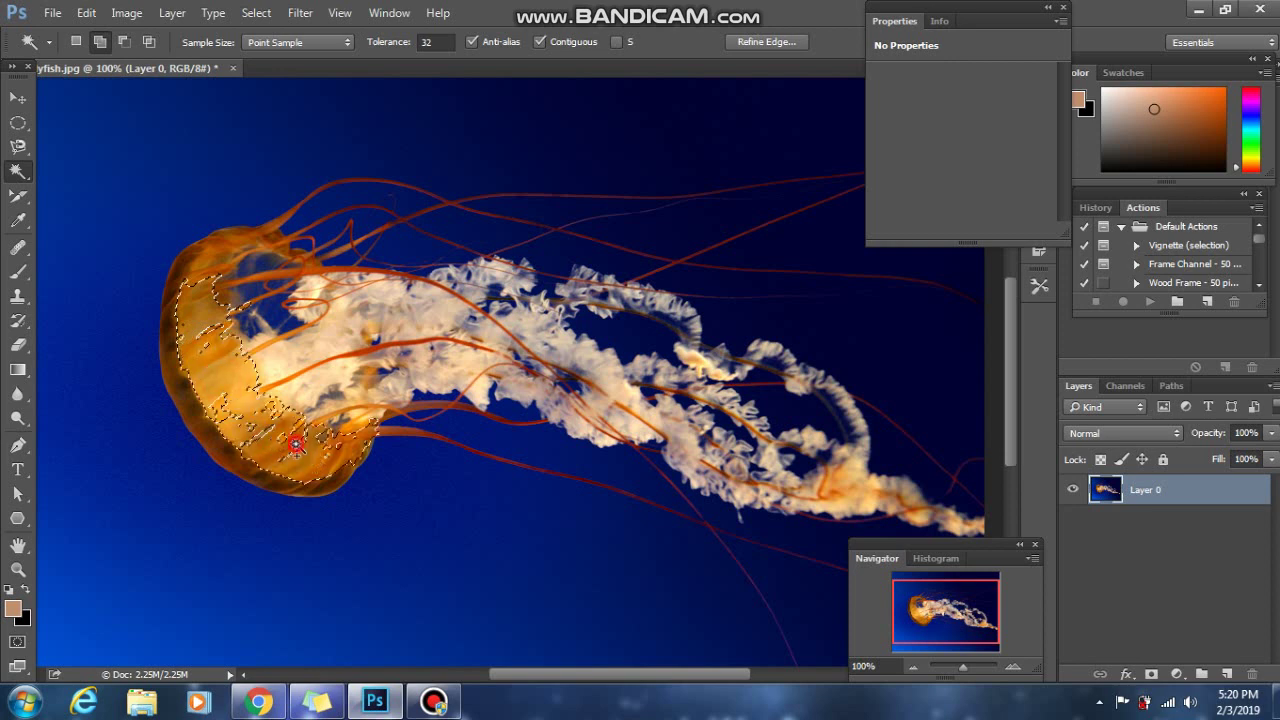
left_click(236, 420, "shift")
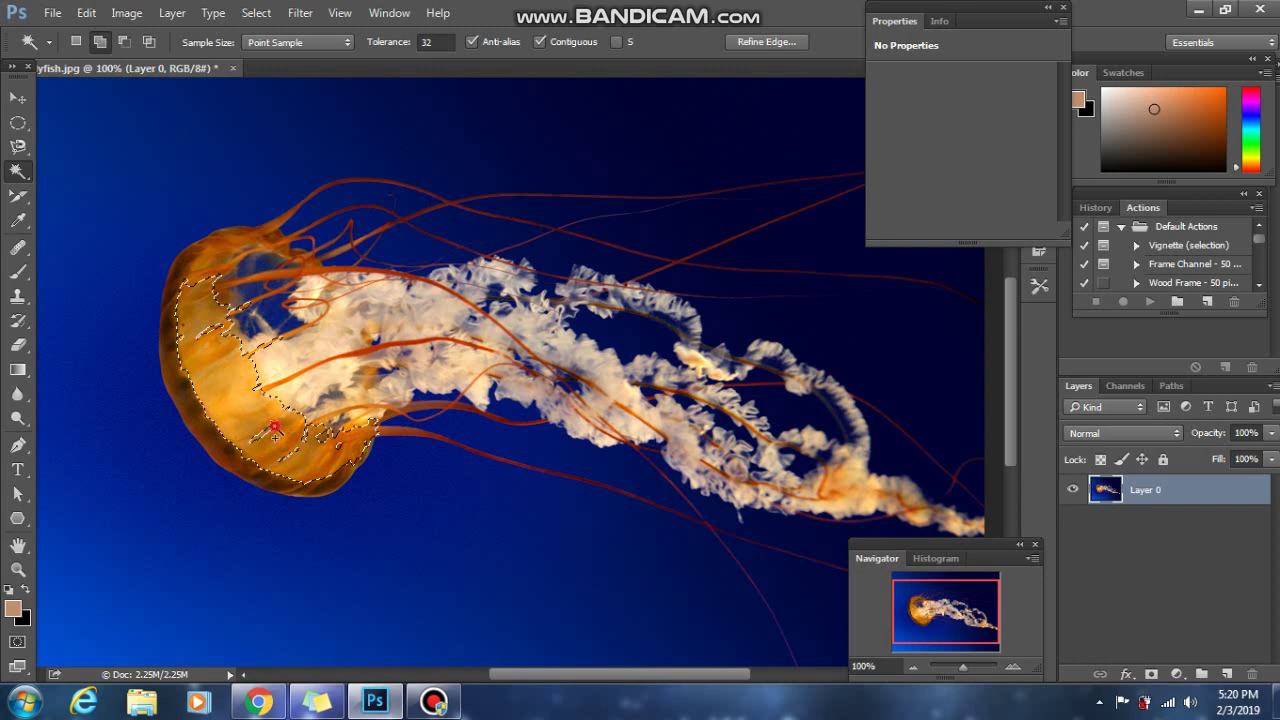
left_click(869, 150)
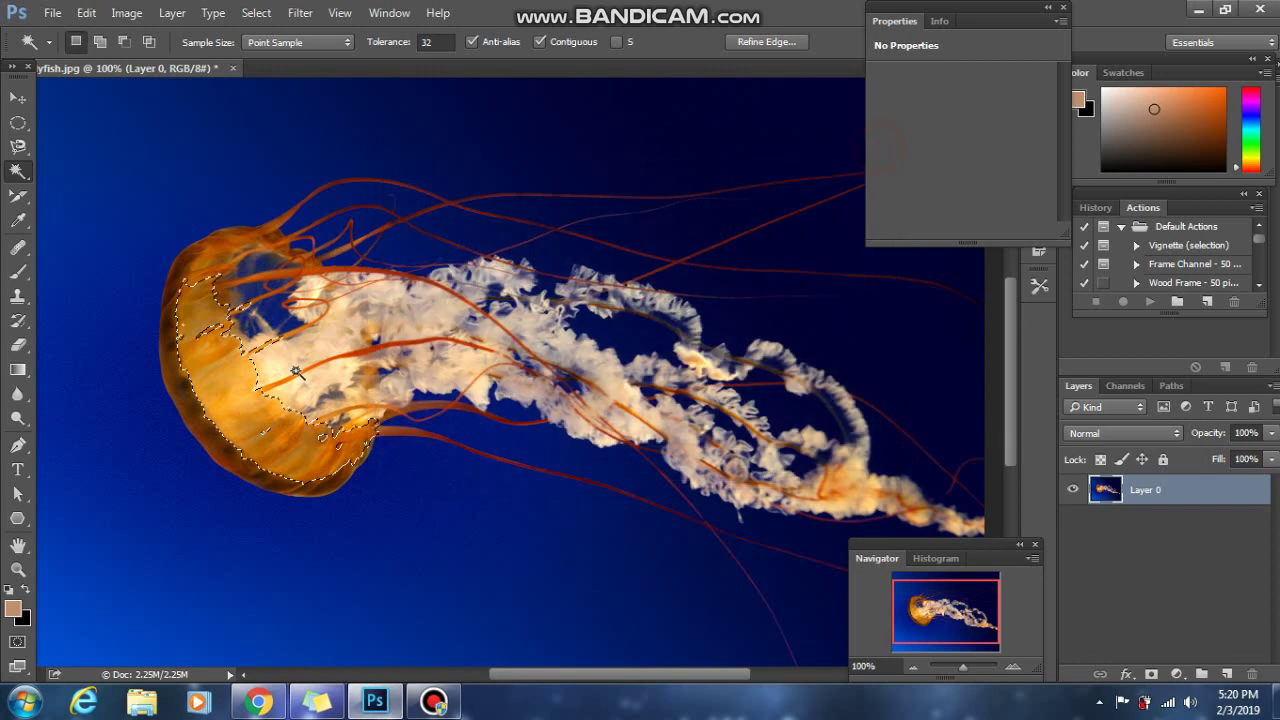
left_click(276, 428, "shift")
key("v")
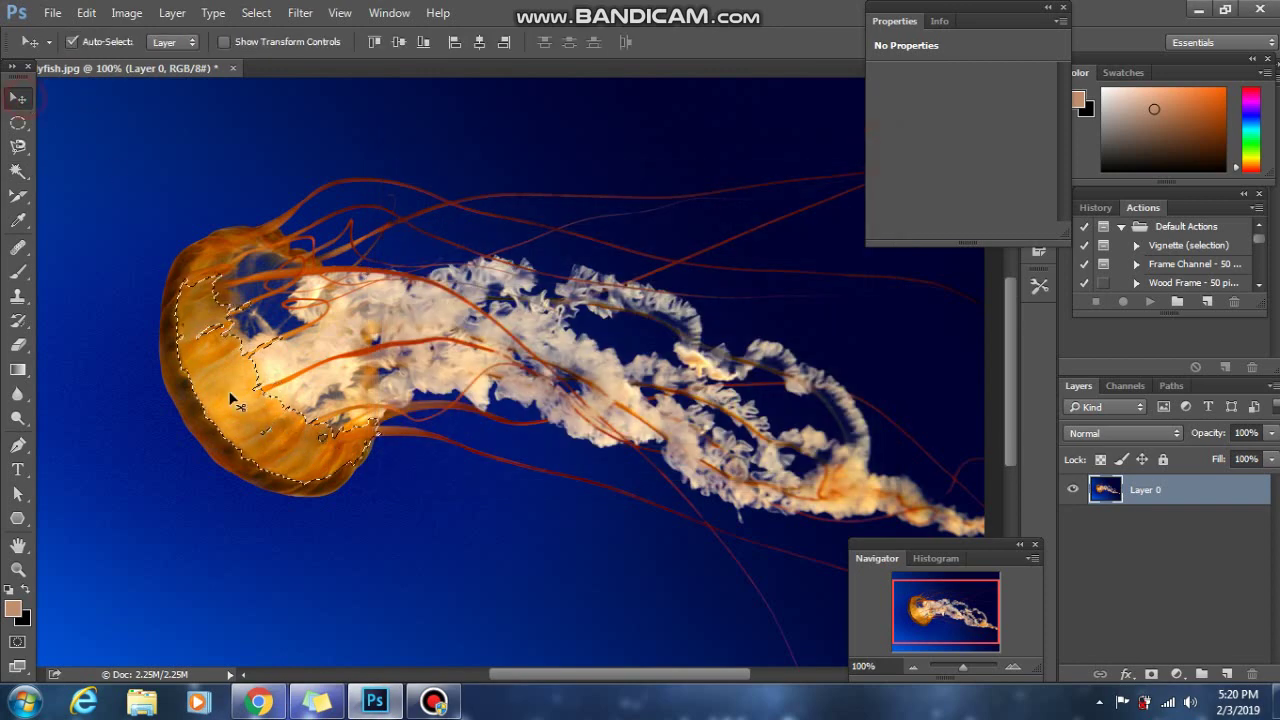
left_click_drag(230, 405, 379, 317)
key("ctrl+z")
key("ctrl+d")
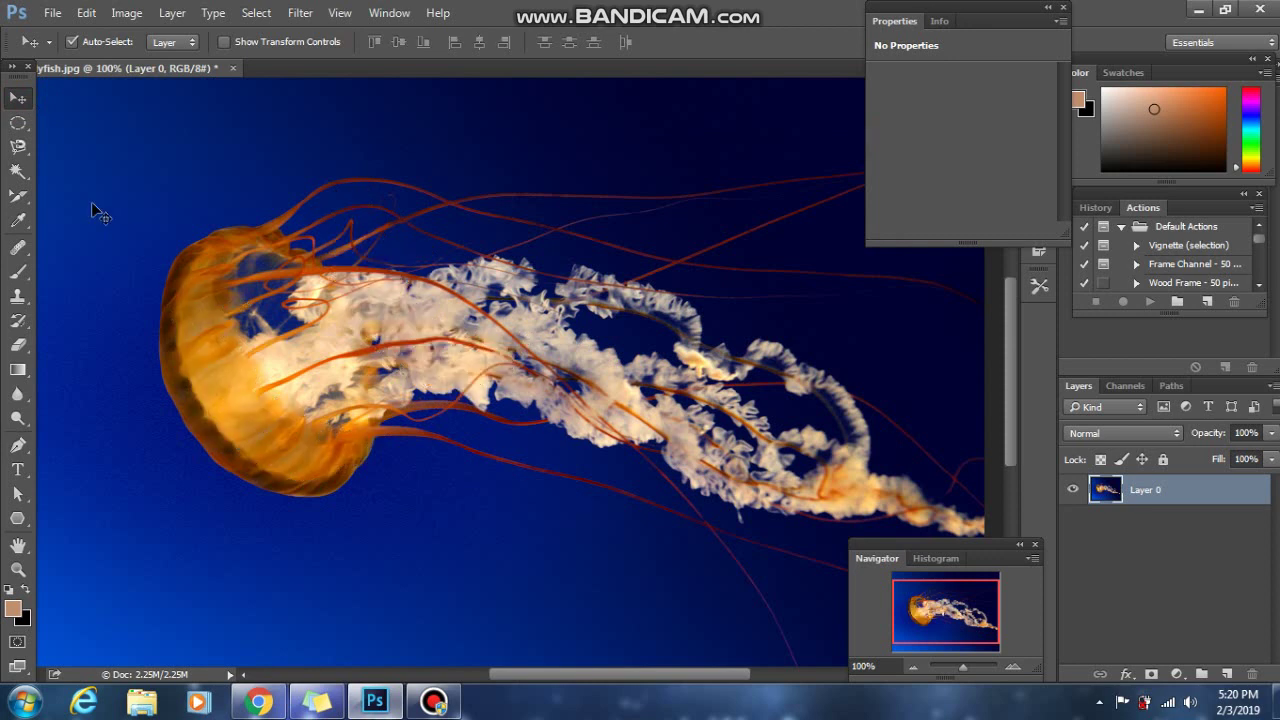
left_click(16, 199)
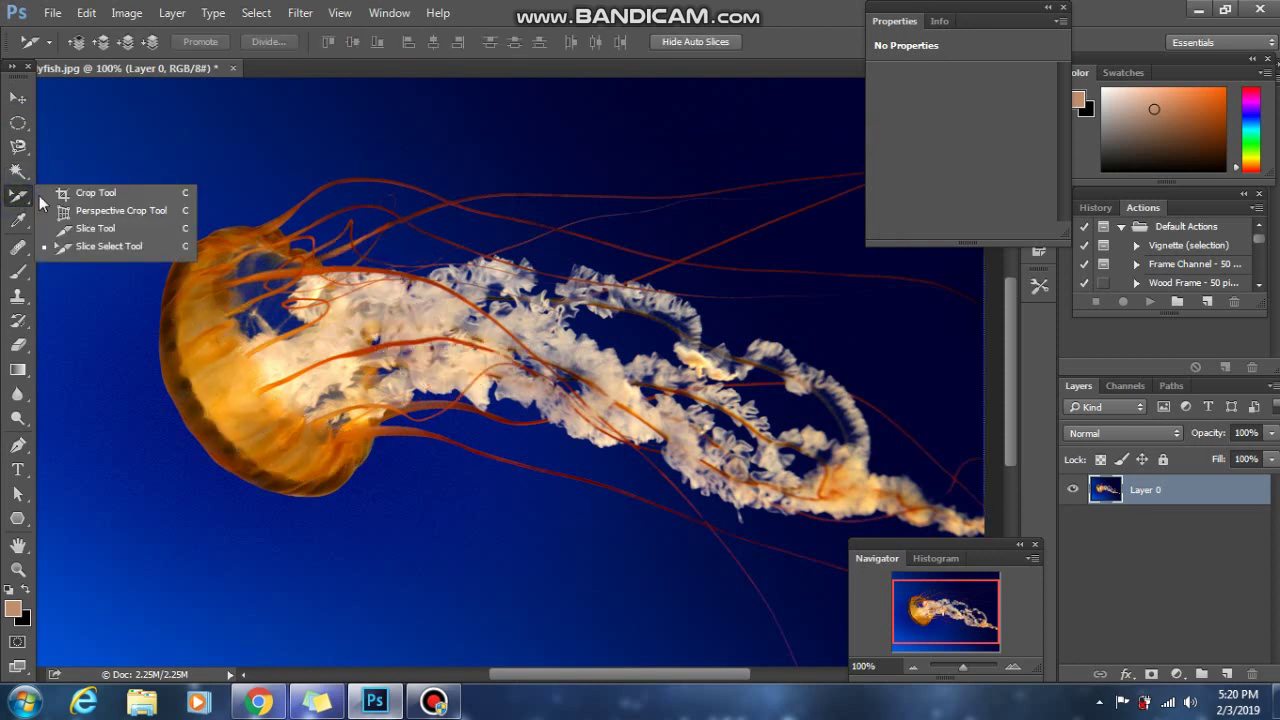
left_click(68, 194)
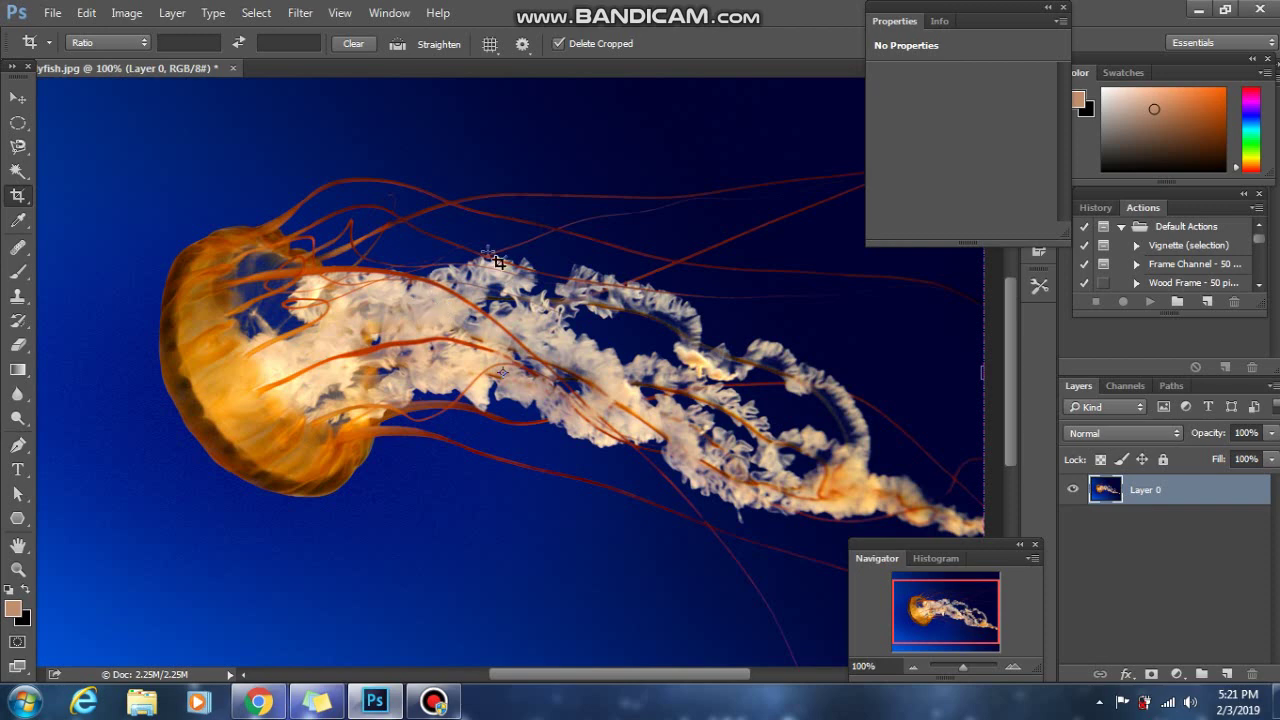
left_click_drag(212, 220, 520, 440)
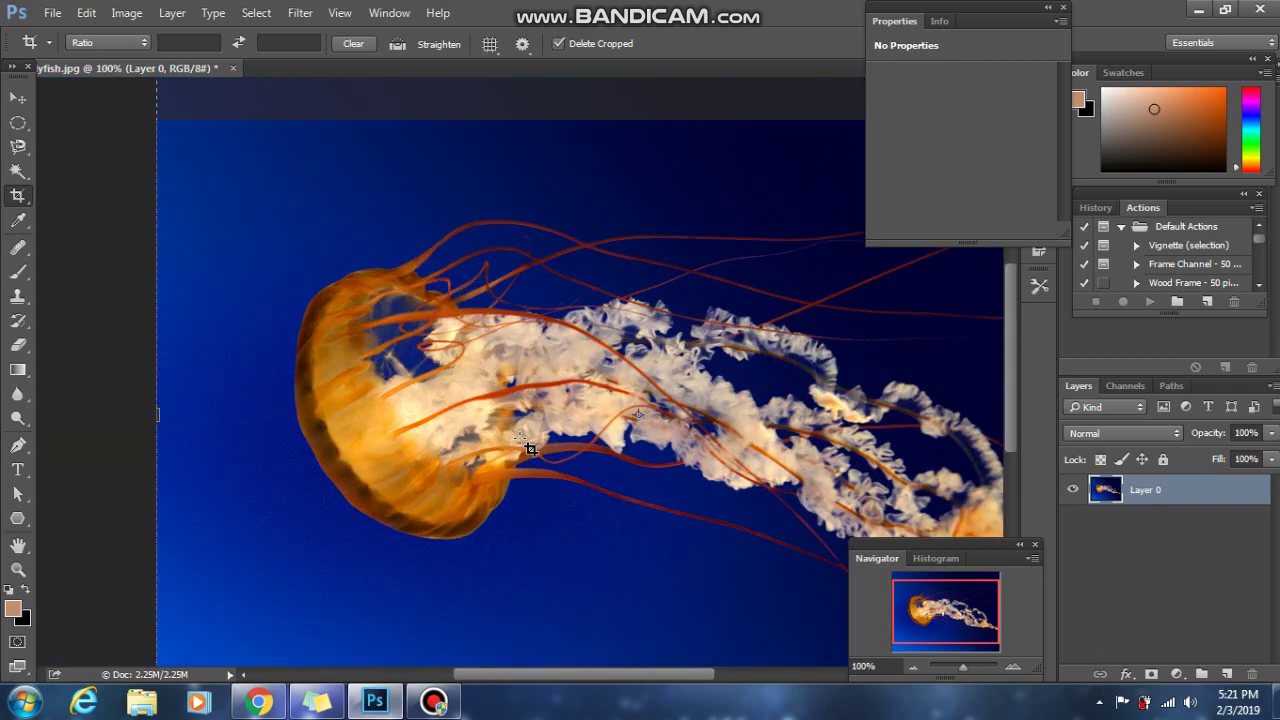
left_click_drag(489, 355, 593, 309)
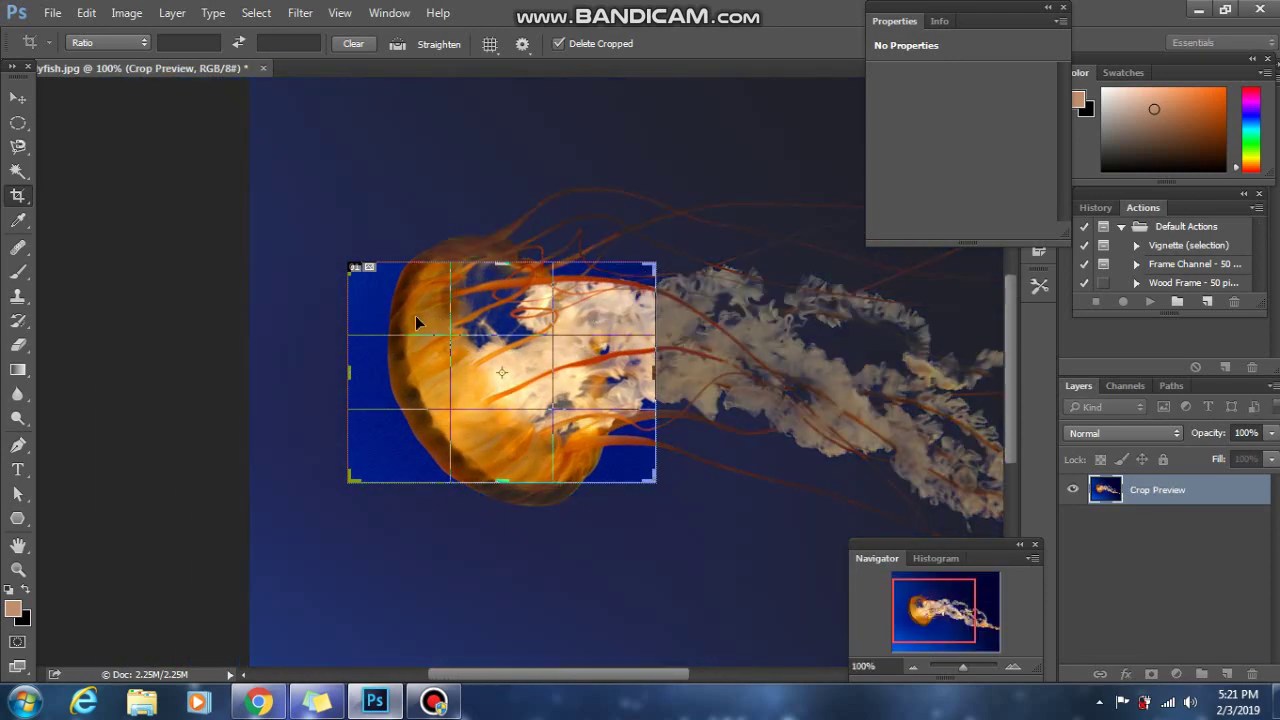
left_click_drag(652, 484, 701, 516)
left_click_drag(510, 397, 480, 381)
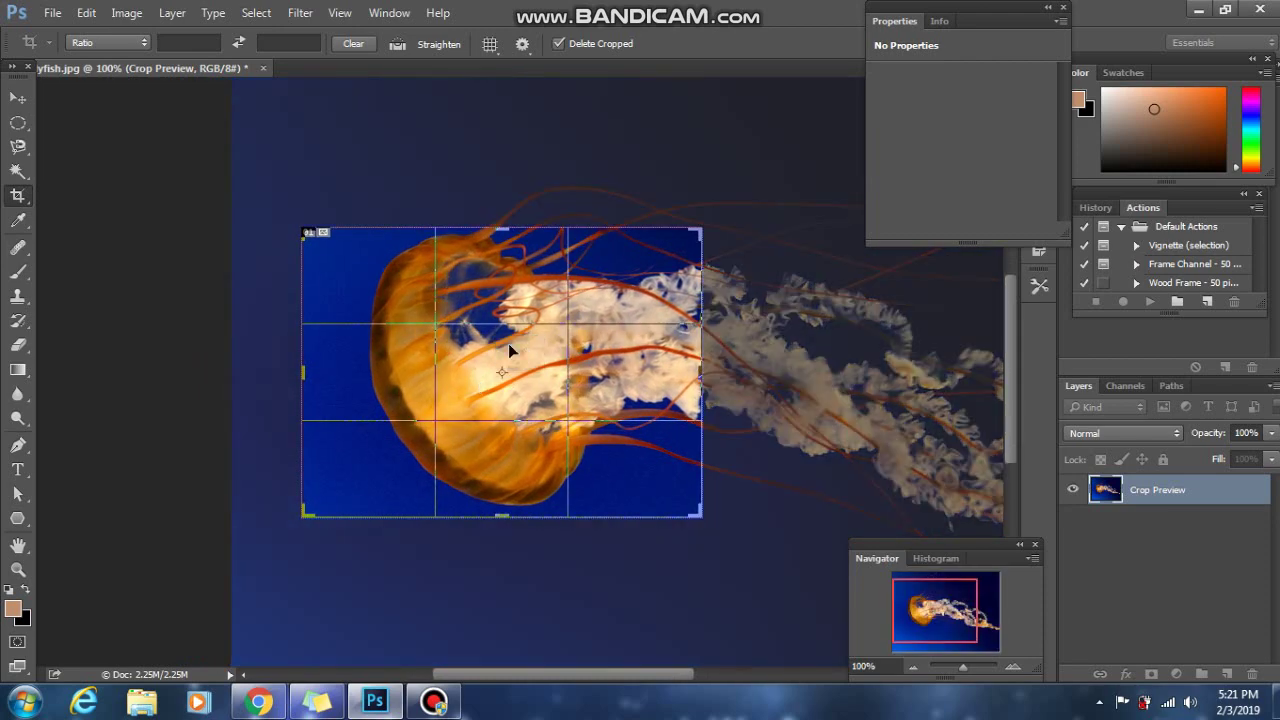
key("Return")
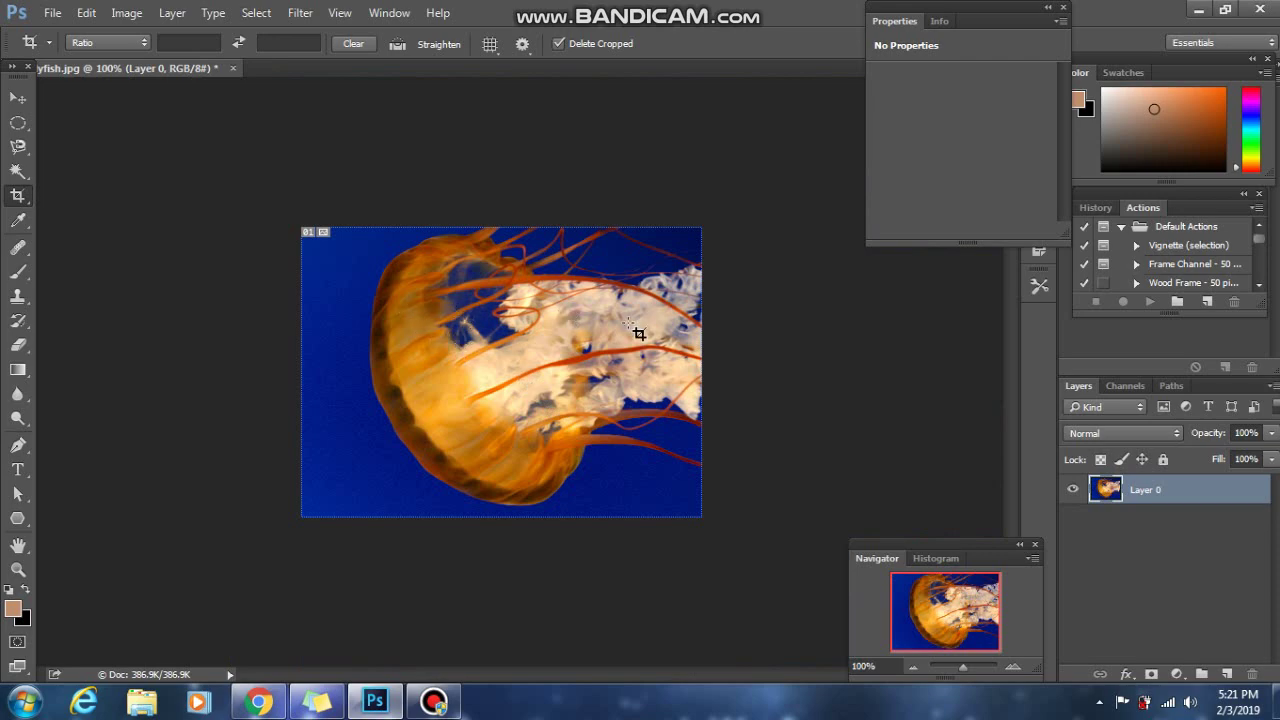
key("ctrl")
key("ctrl+z")
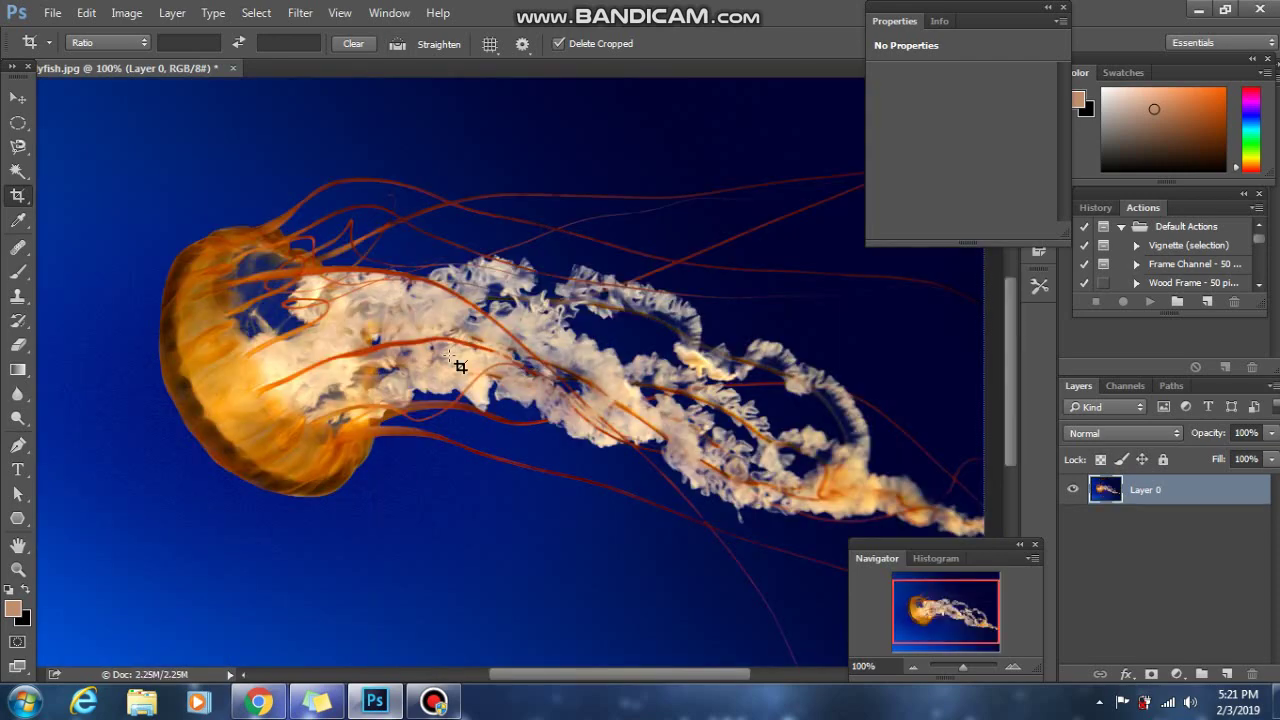
Apply a perspective crop around the bell with adjusted corners, then undo it.
right_click(19, 203)
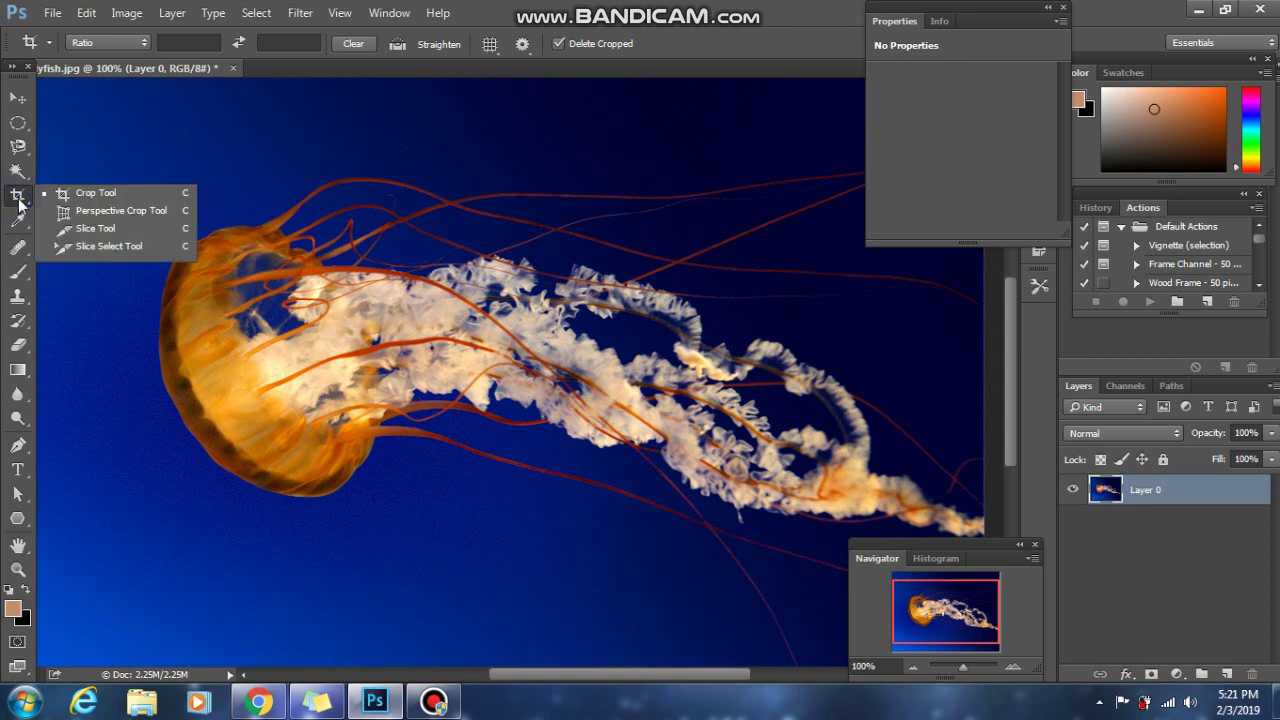
left_click(101, 219)
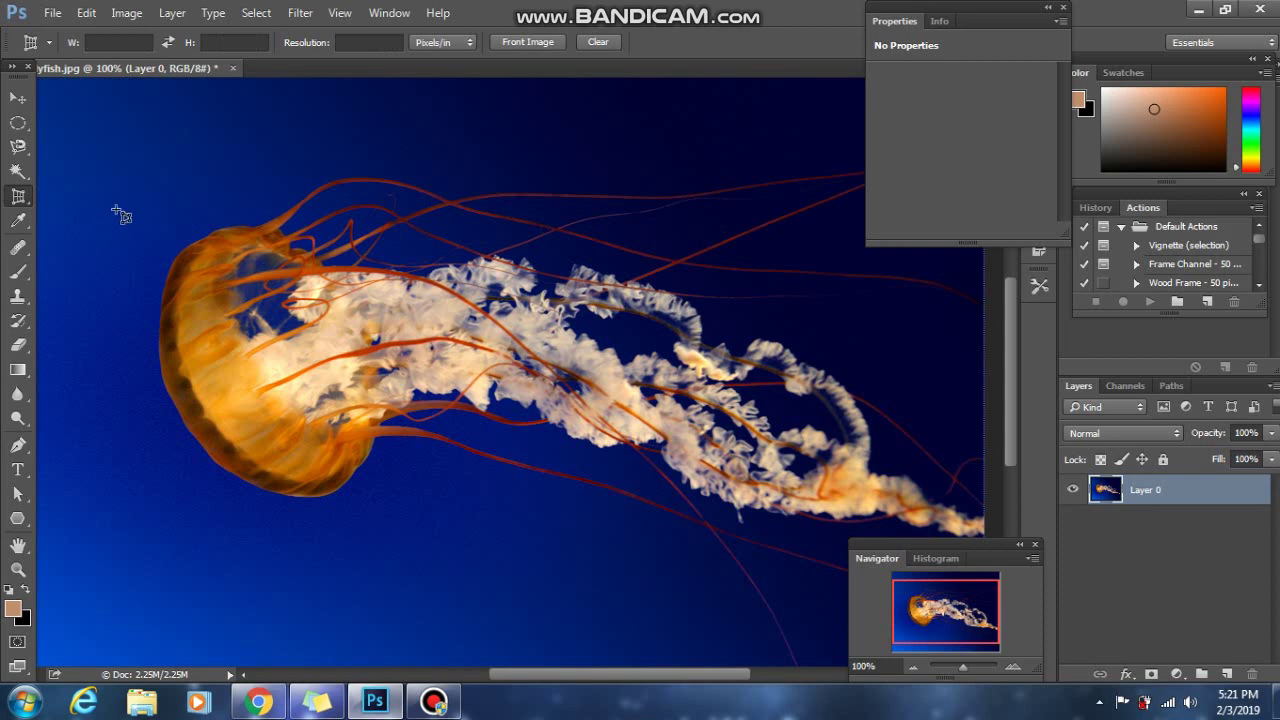
left_click_drag(96, 145, 488, 543)
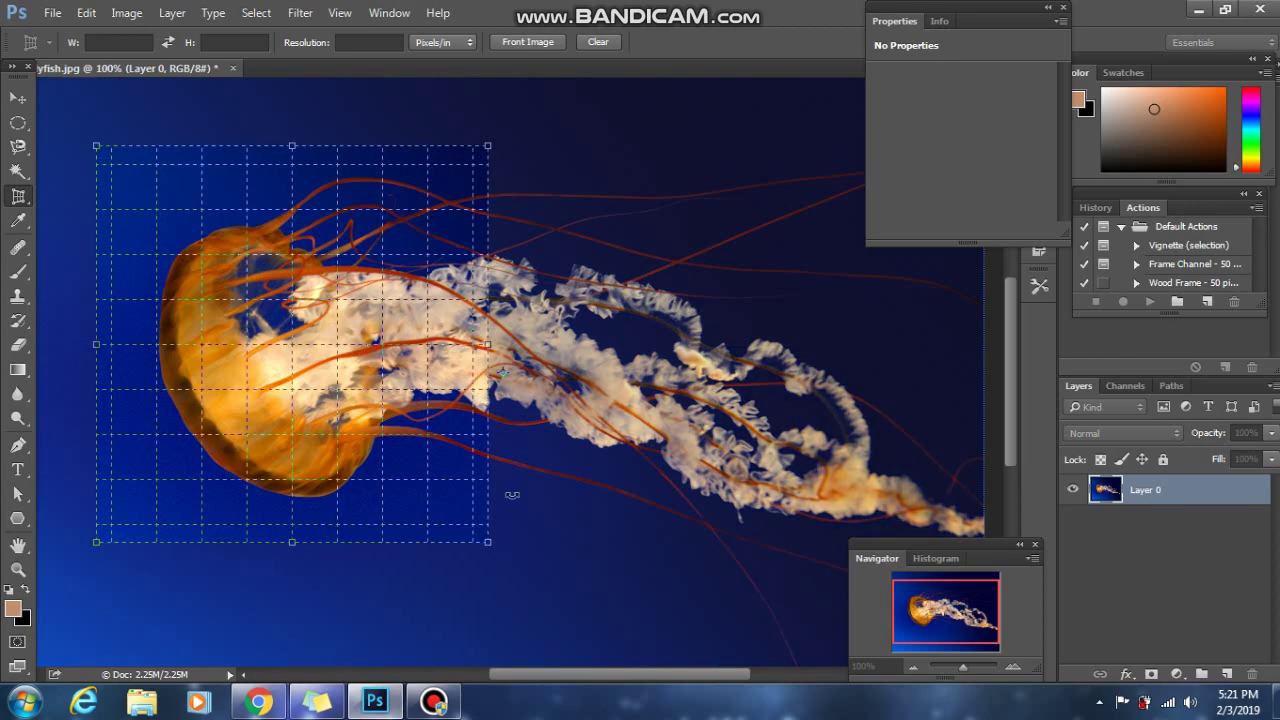
left_click_drag(489, 147, 413, 249)
left_click_drag(98, 547, 164, 511)
mouse_move(488, 547)
left_mouse_down()
mouse_move(551, 609)
mouse_move(486, 545)
left_mouse_up()
key("Return")
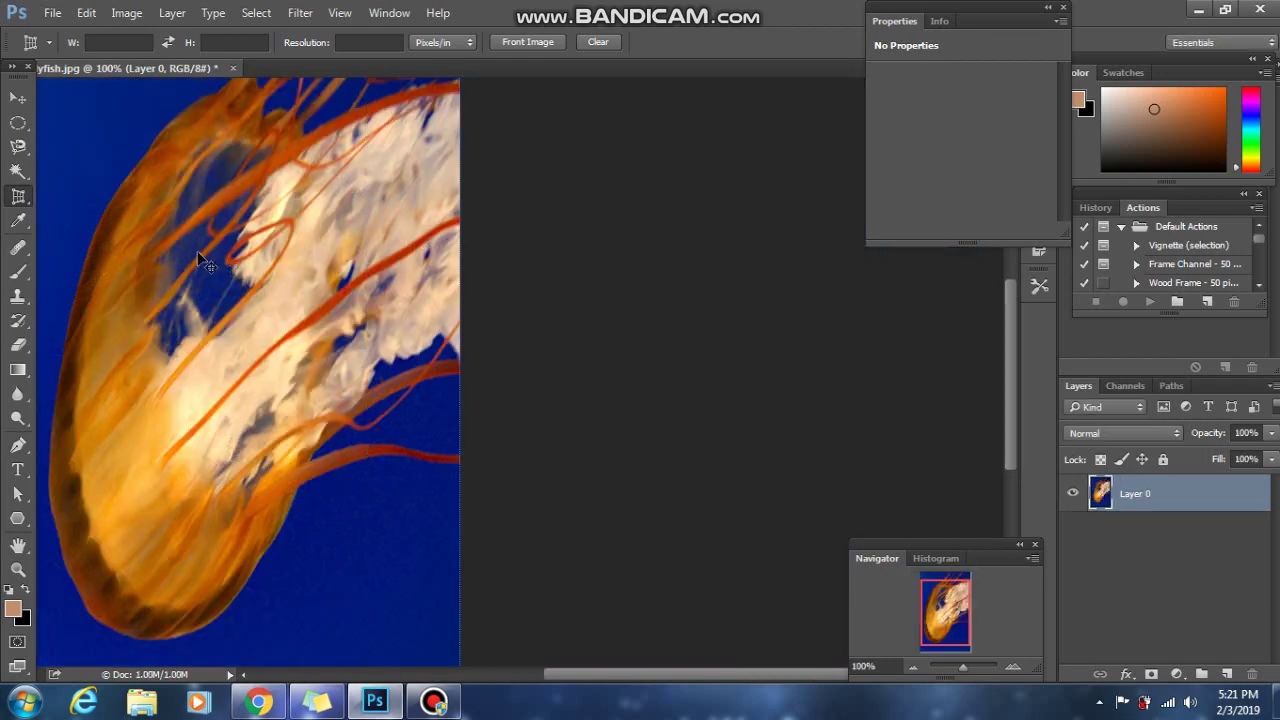
key("ctrl+z")
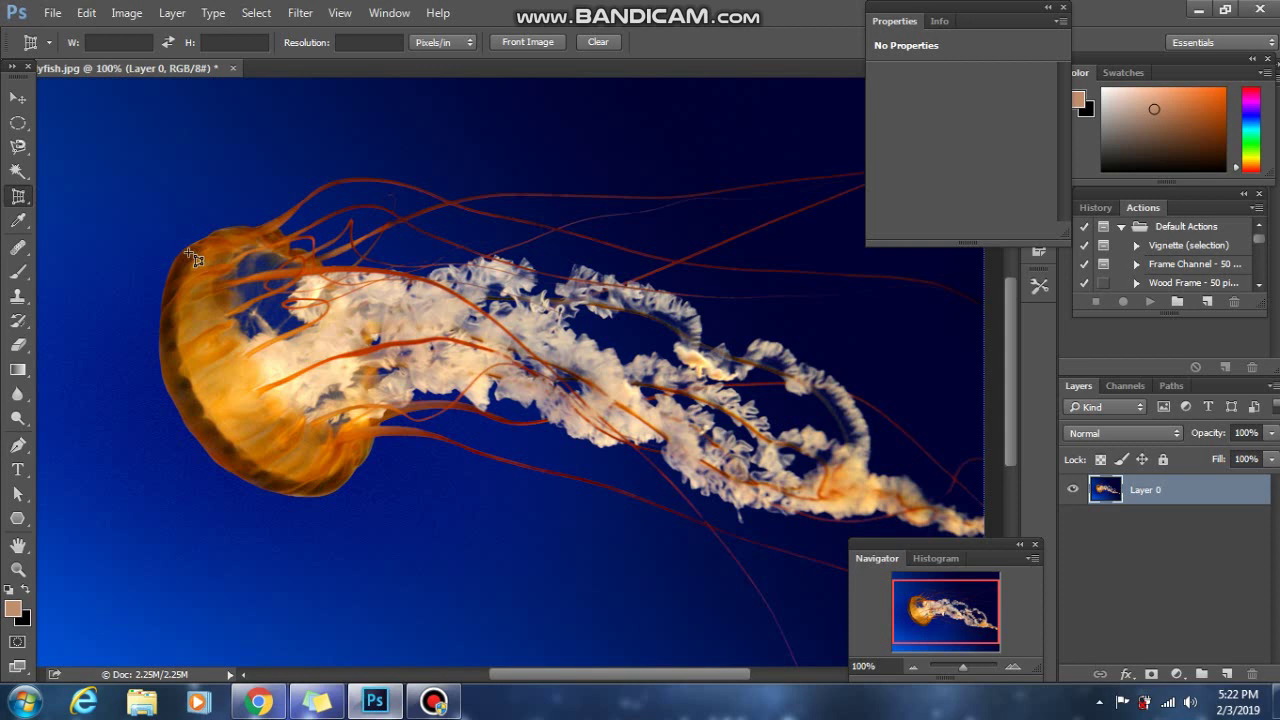
Return to the standard Crop Tool, then select the Eyedropper from its tool group.
right_click(20, 196)
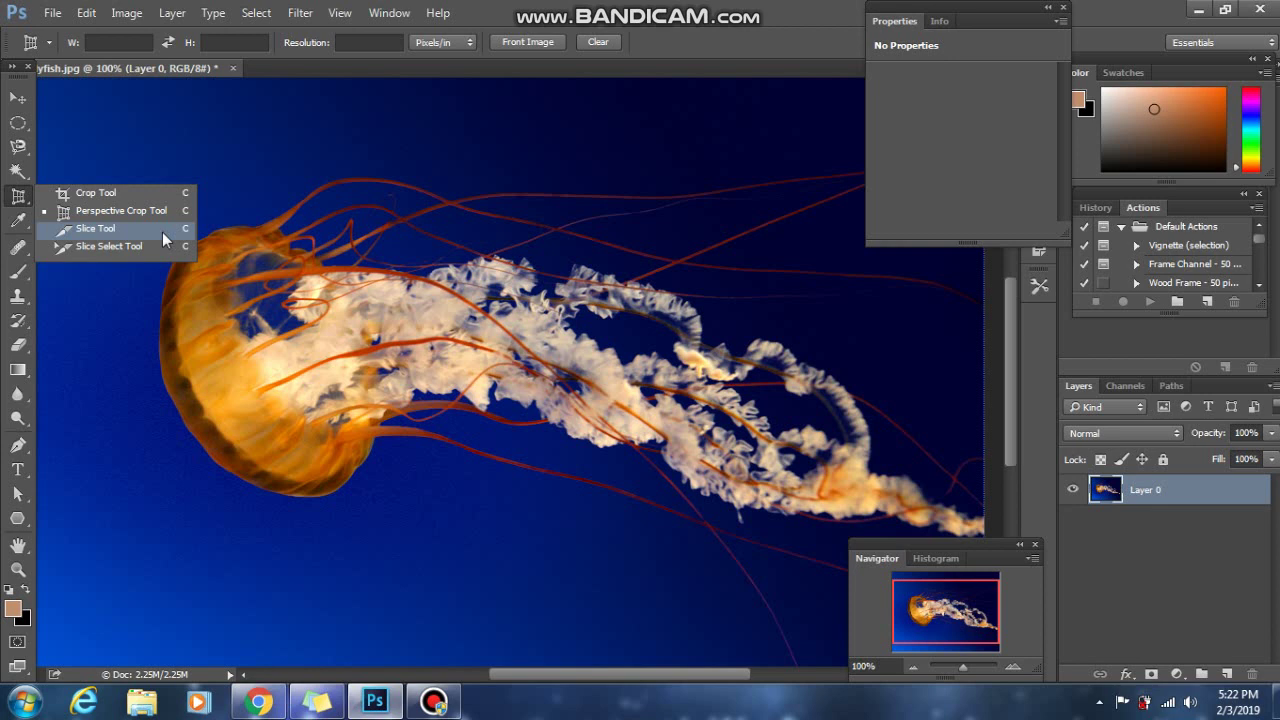
left_click(150, 193)
left_click(18, 196)
left_click(24, 226)
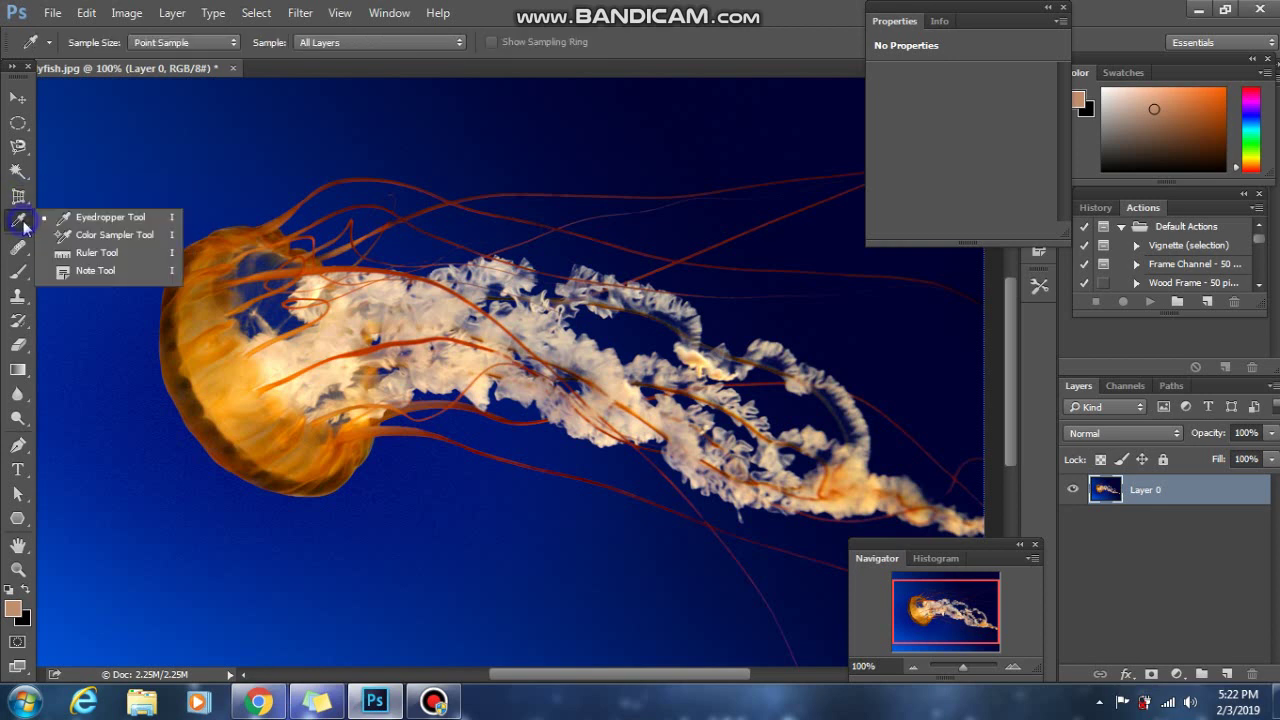
Brush a peach dab, then a black spot, just above the jellyfish bell.
left_click(90, 223)
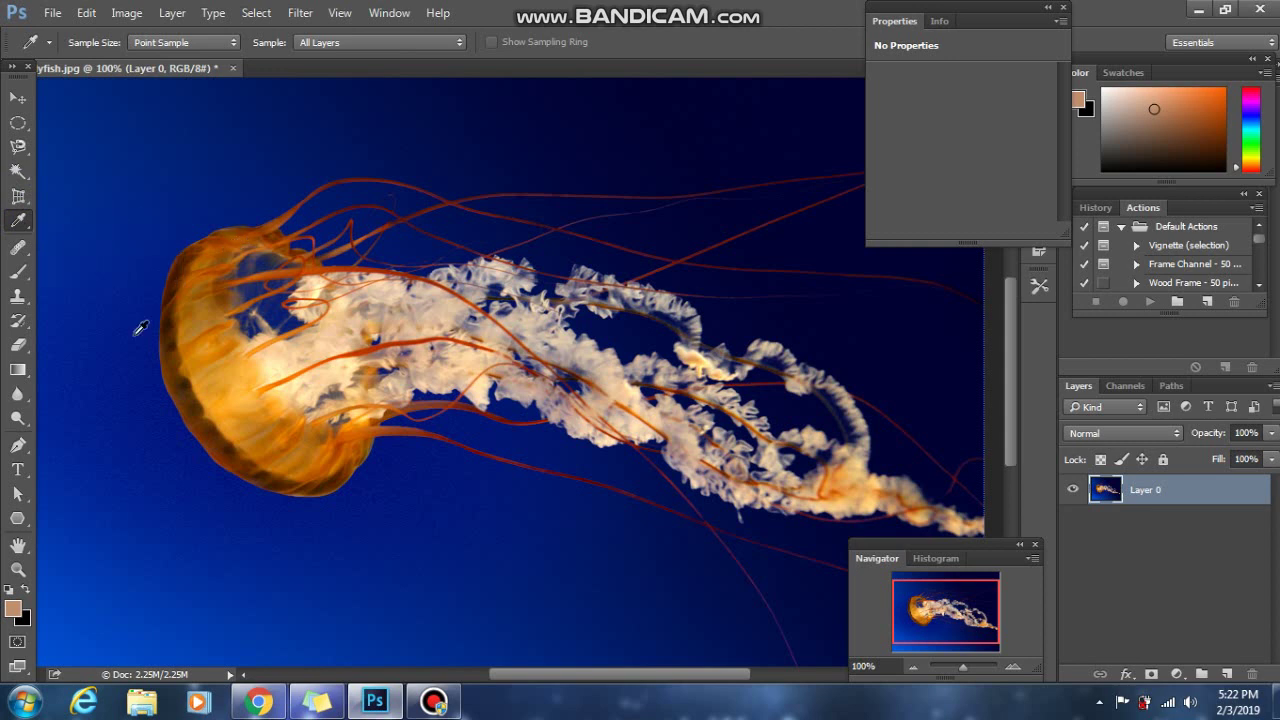
left_click(18, 271)
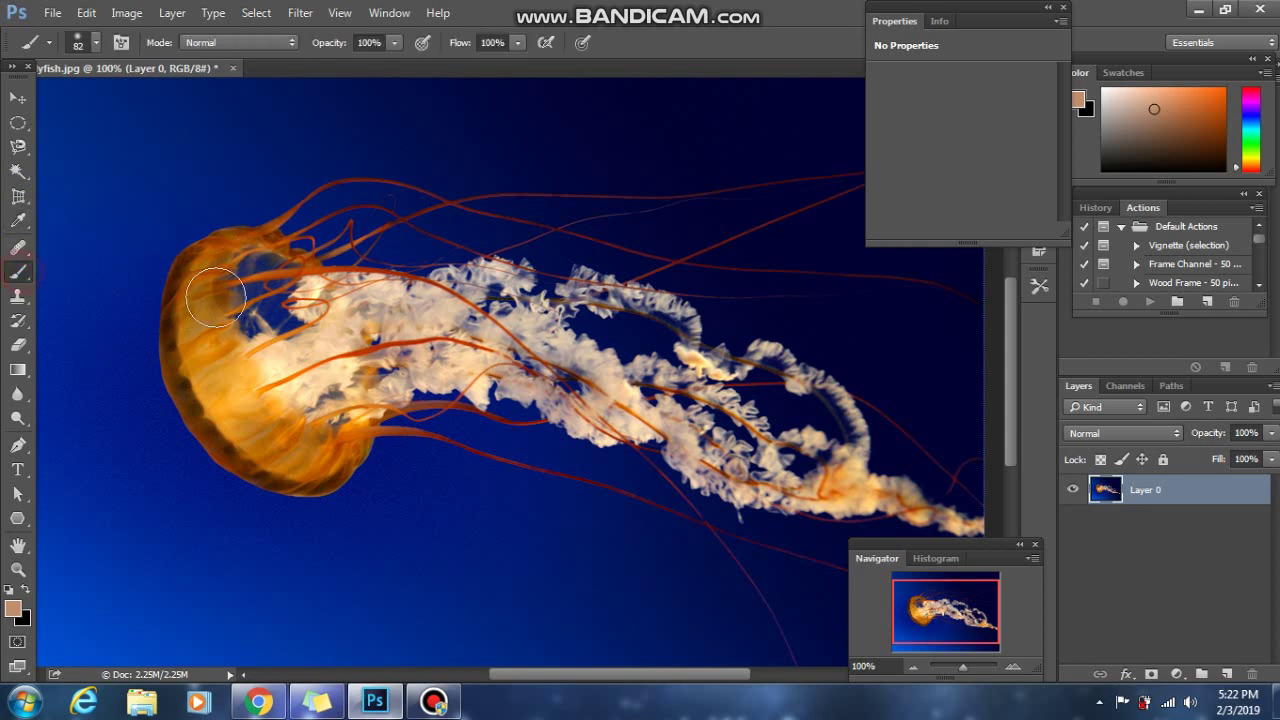
left_click(221, 214)
left_click(27, 590)
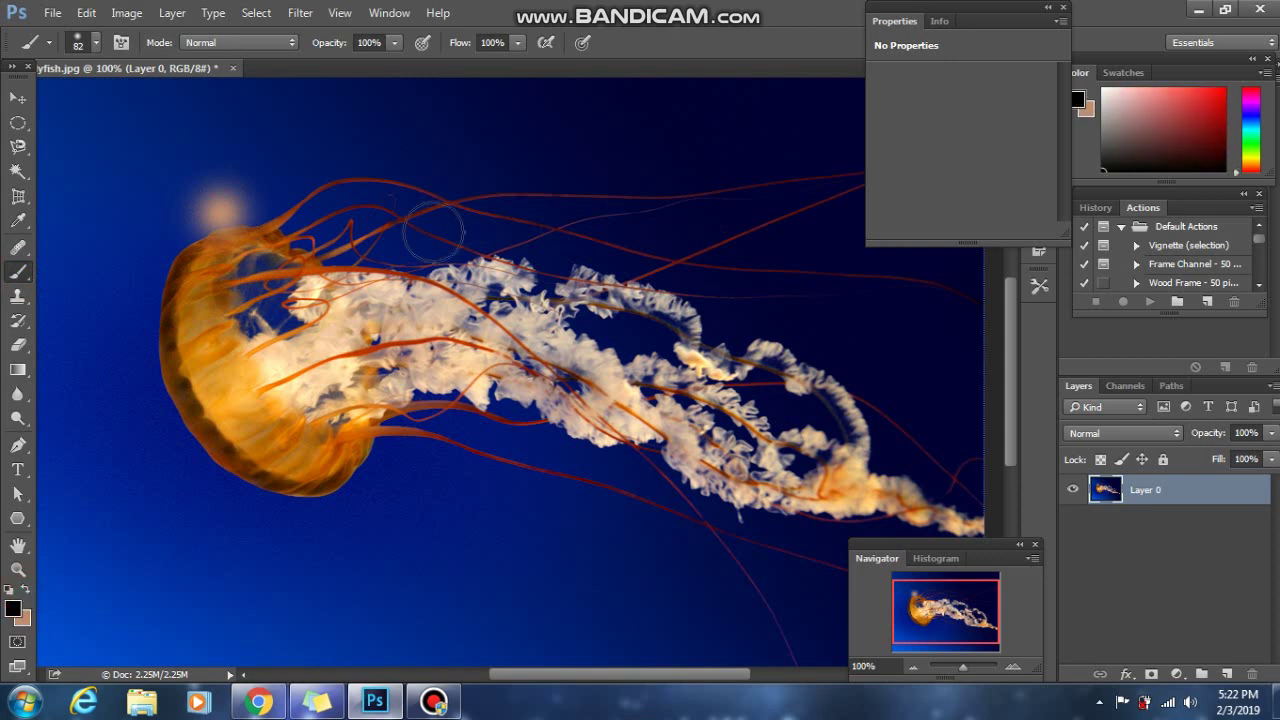
left_click(228, 203)
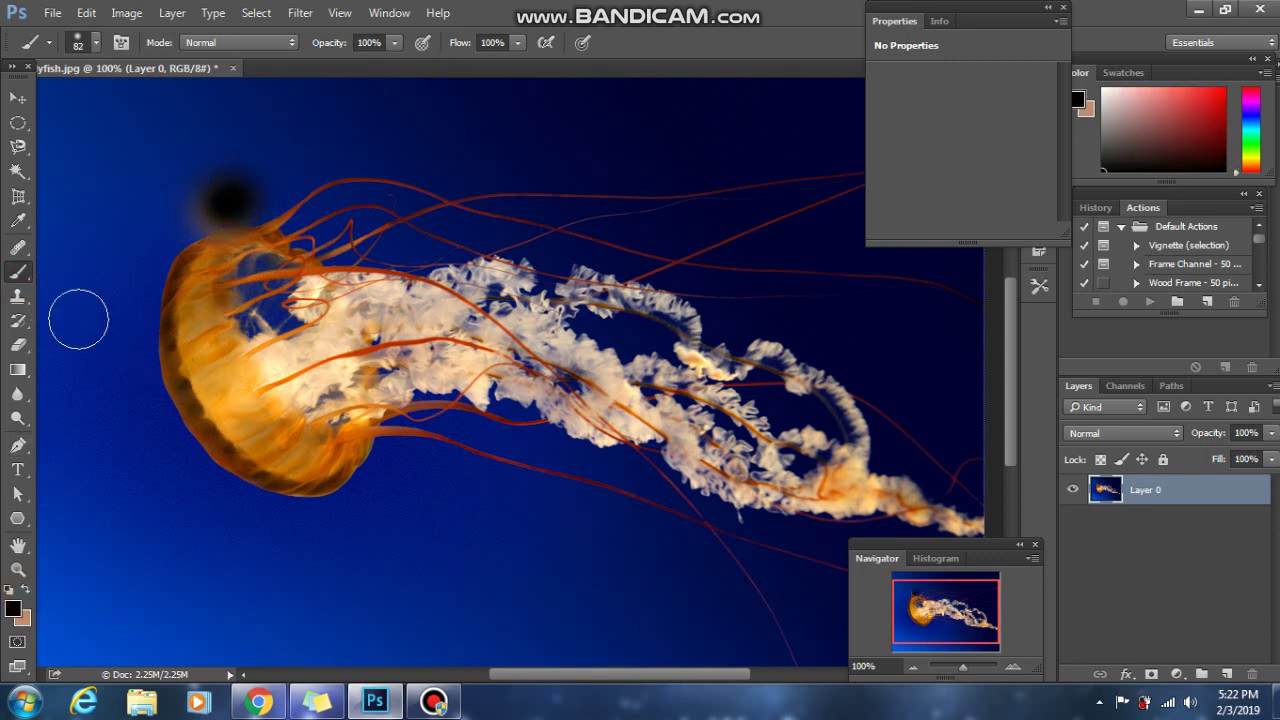
Sample the dark blue background with the Eyedropper and paint over the black blob.
left_click(18, 221)
left_click(73, 219)
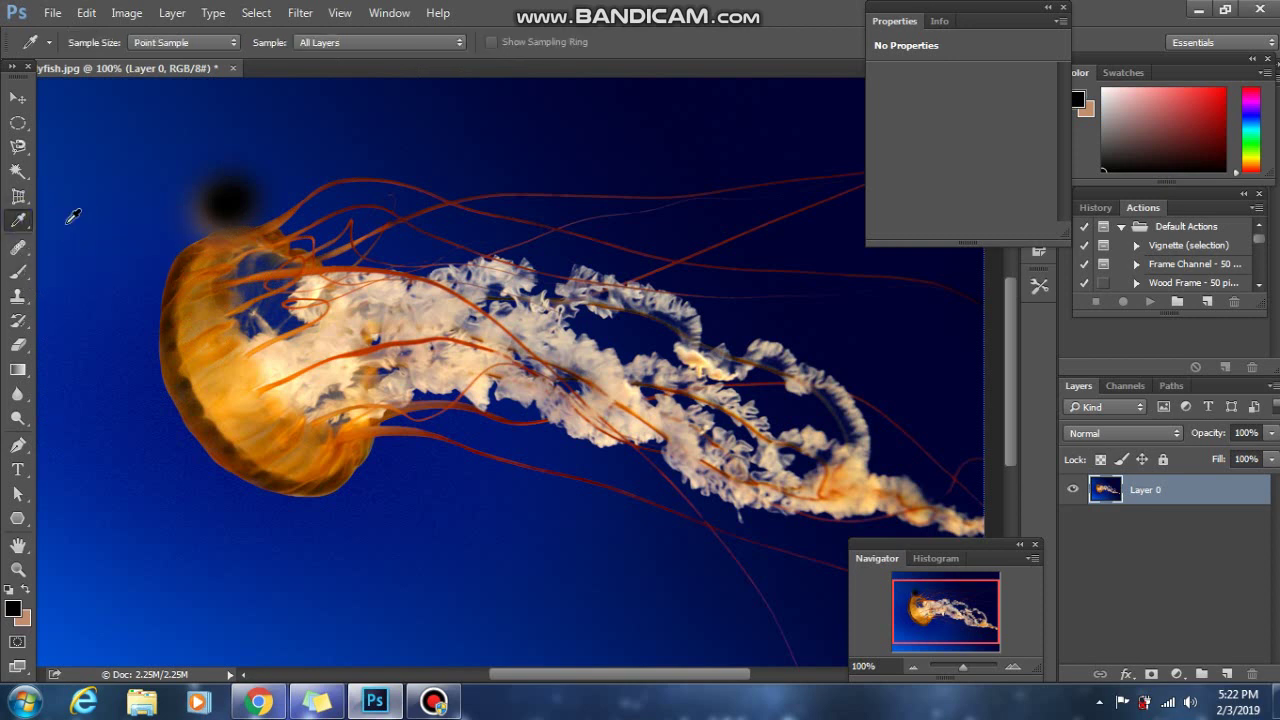
left_click(14, 226)
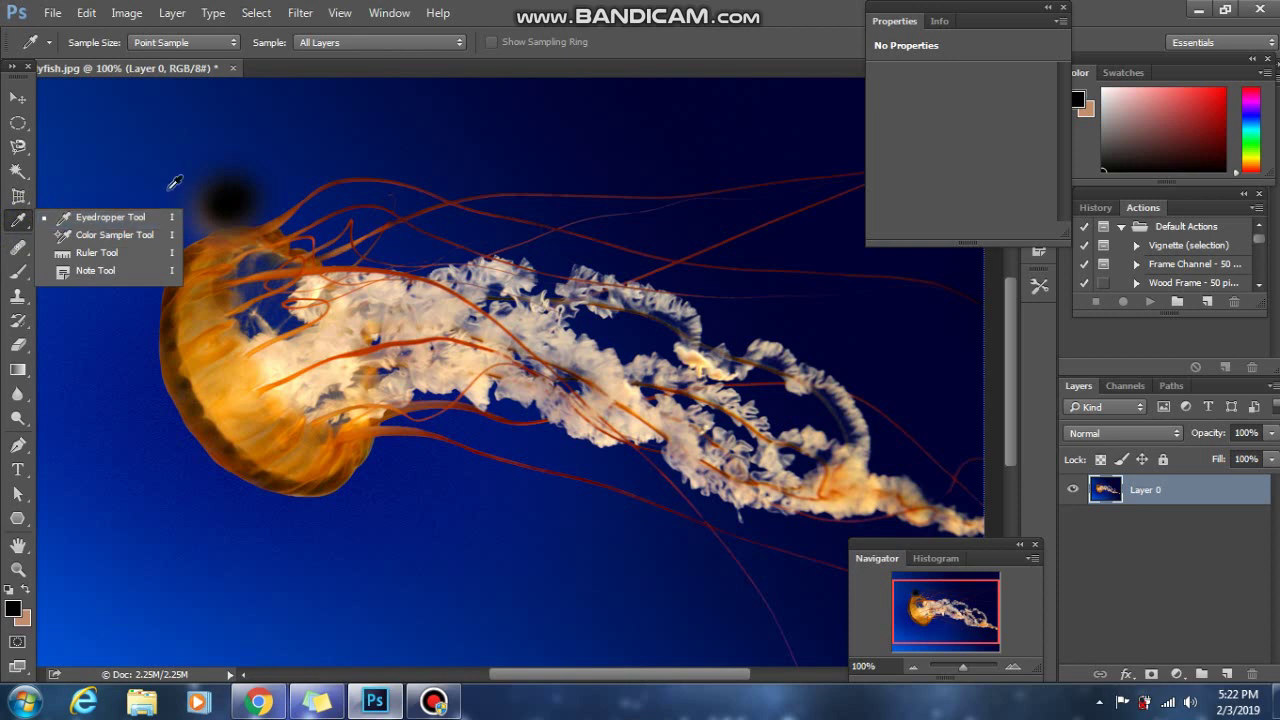
left_click(304, 172)
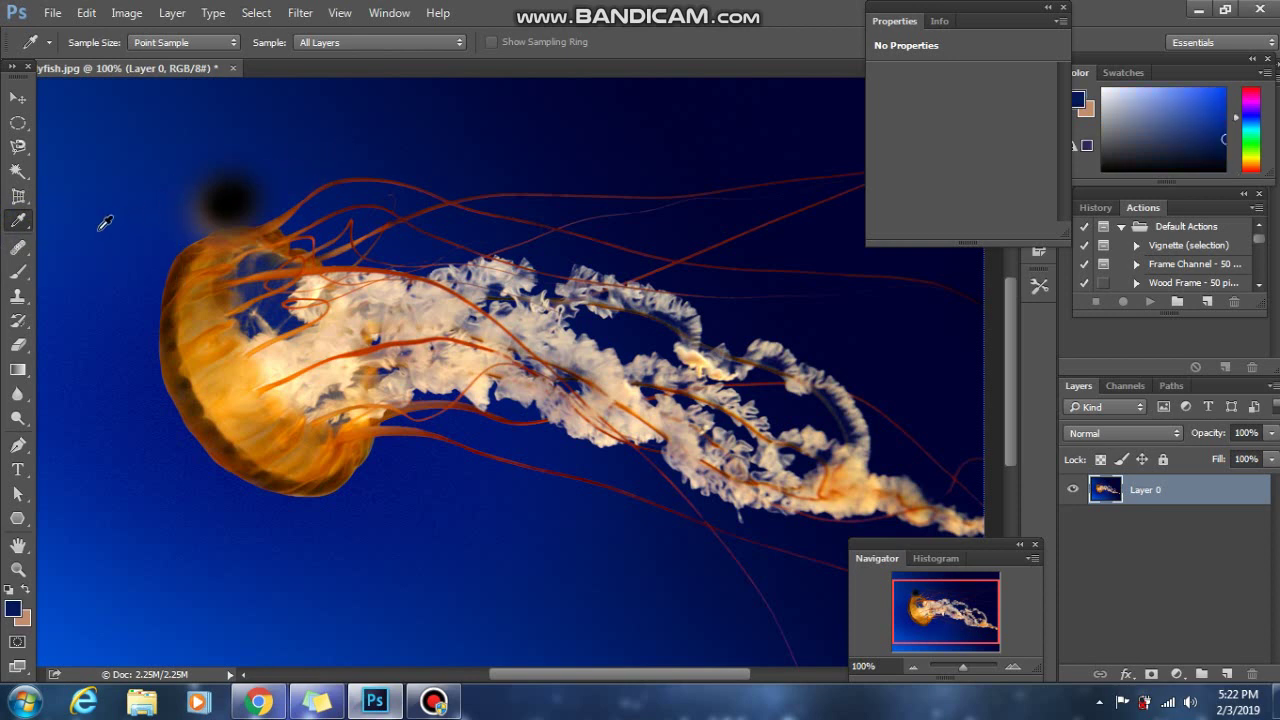
left_click(18, 271)
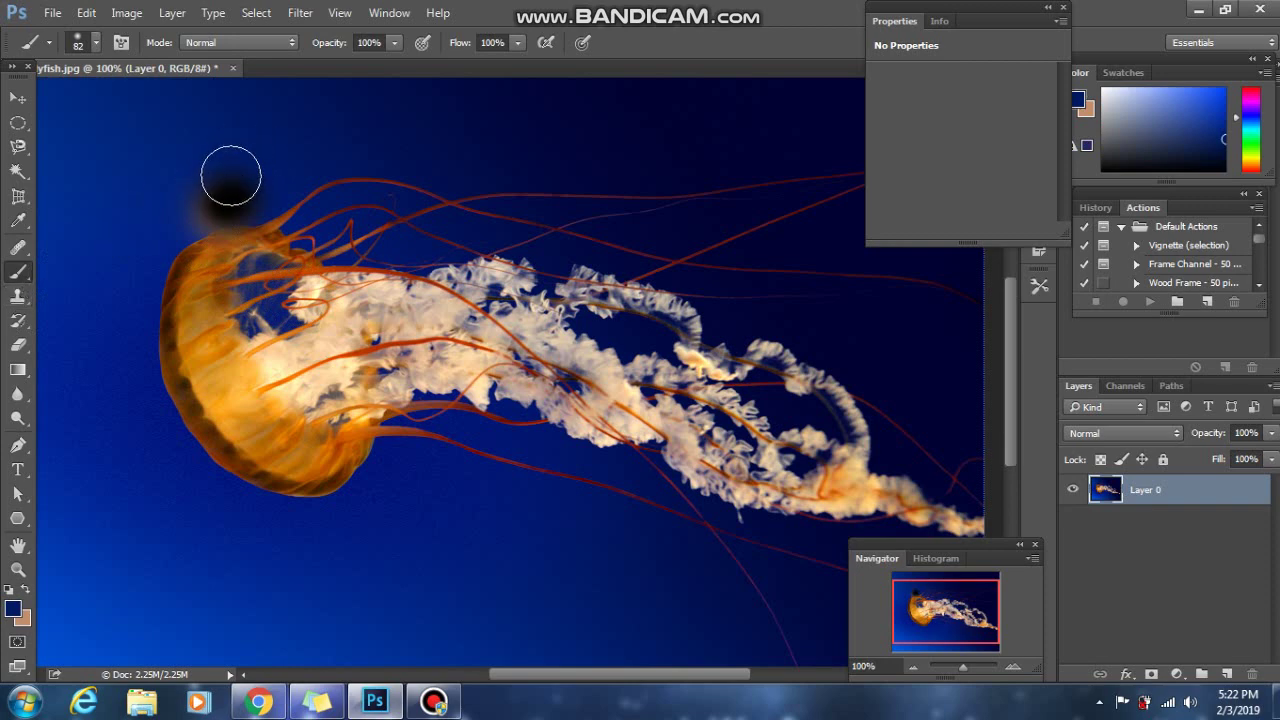
mouse_move(229, 188)
left_mouse_down()
mouse_move(246, 194)
mouse_move(217, 169)
mouse_move(206, 183)
mouse_move(223, 200)
left_mouse_up()
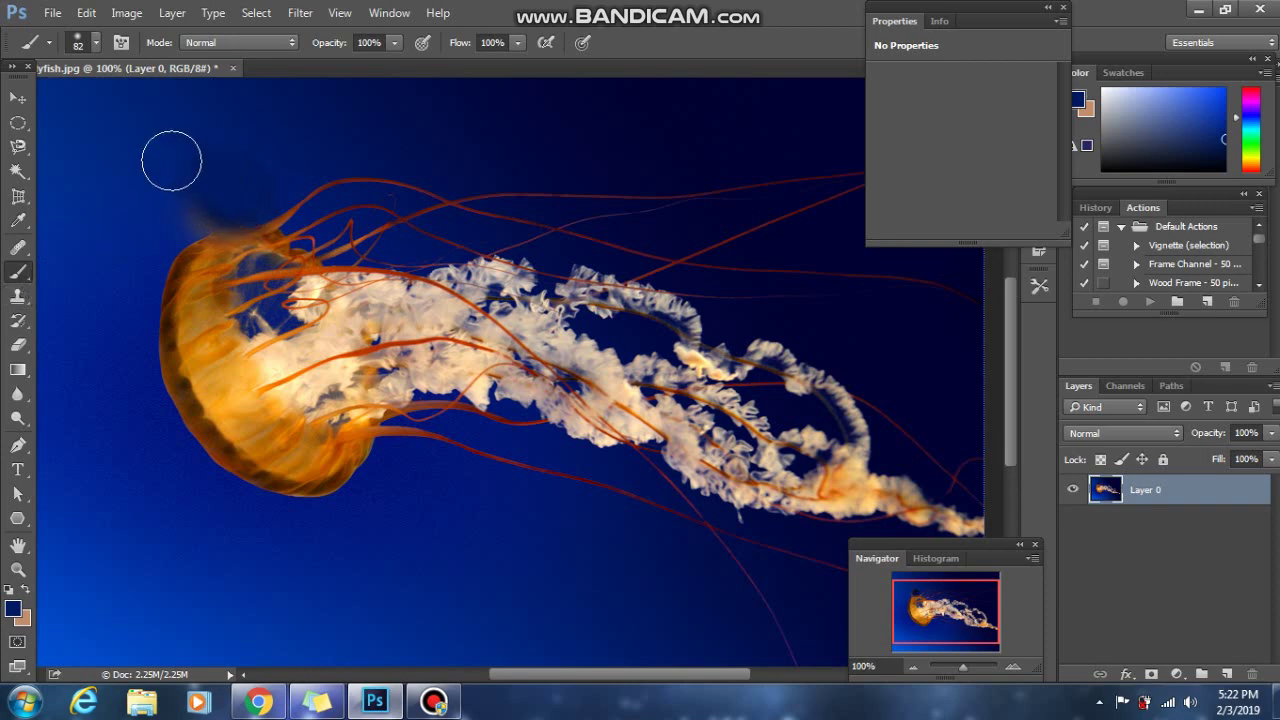
Resample the top-left background blue and brush over the leftover dark smudge.
left_click(876, 155)
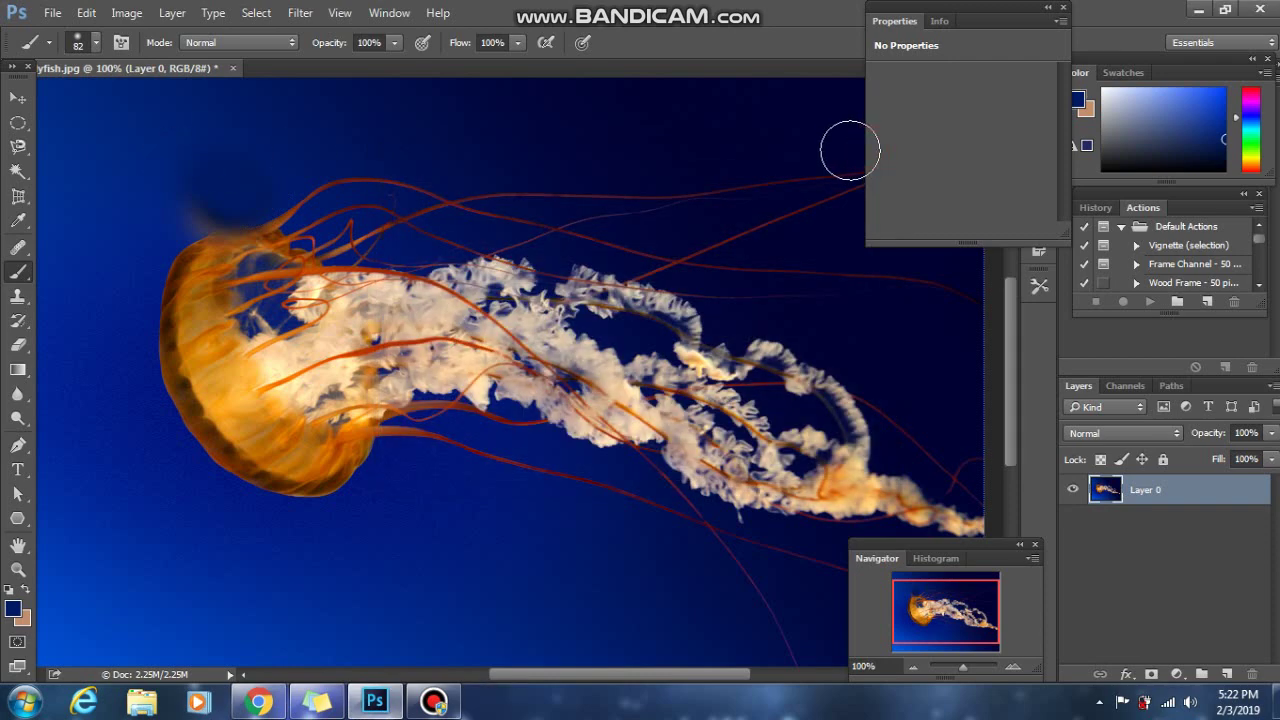
key("i")
left_click(145, 151)
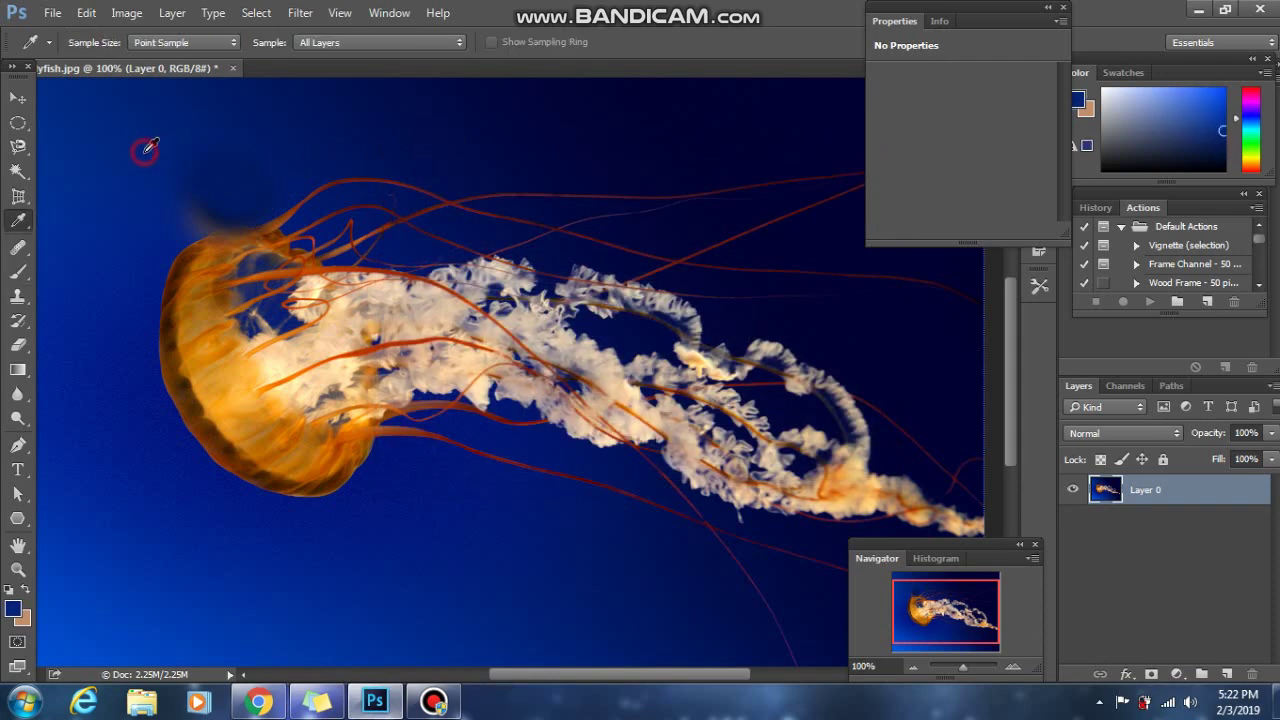
key("v")
key("b")
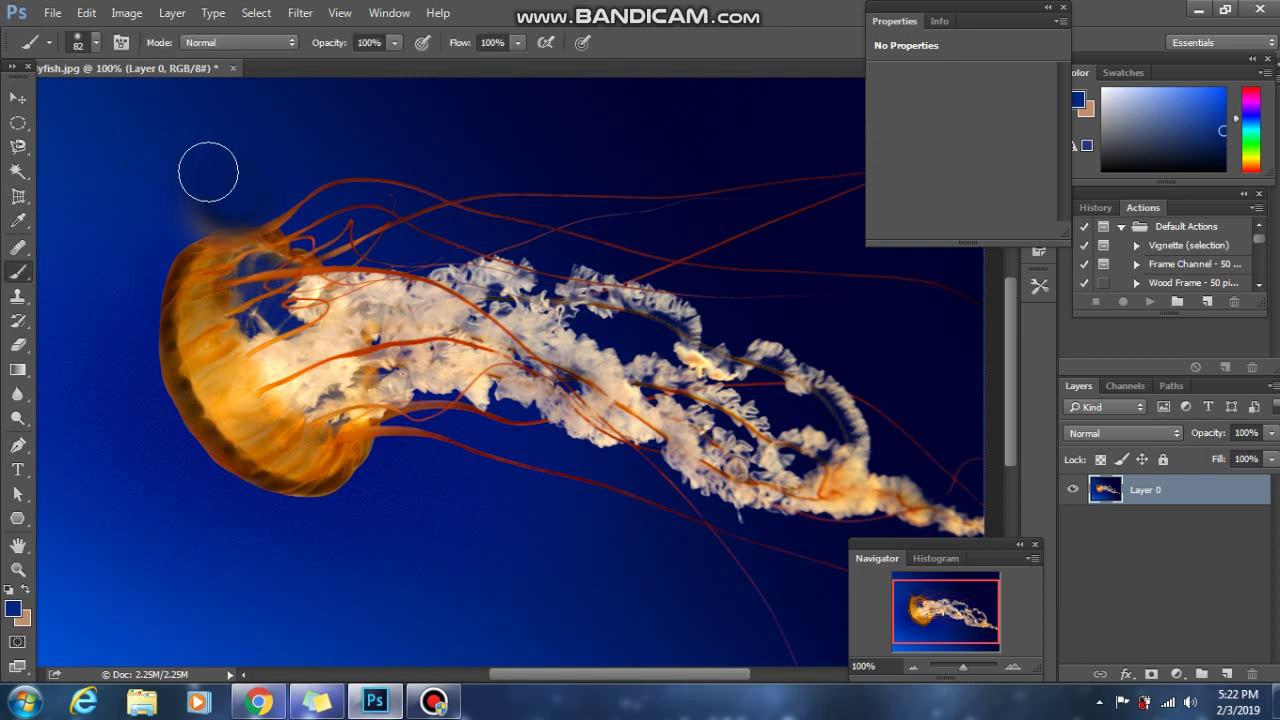
mouse_move(206, 171)
left_mouse_down()
mouse_move(191, 171)
mouse_move(240, 171)
mouse_move(208, 188)
left_mouse_up()
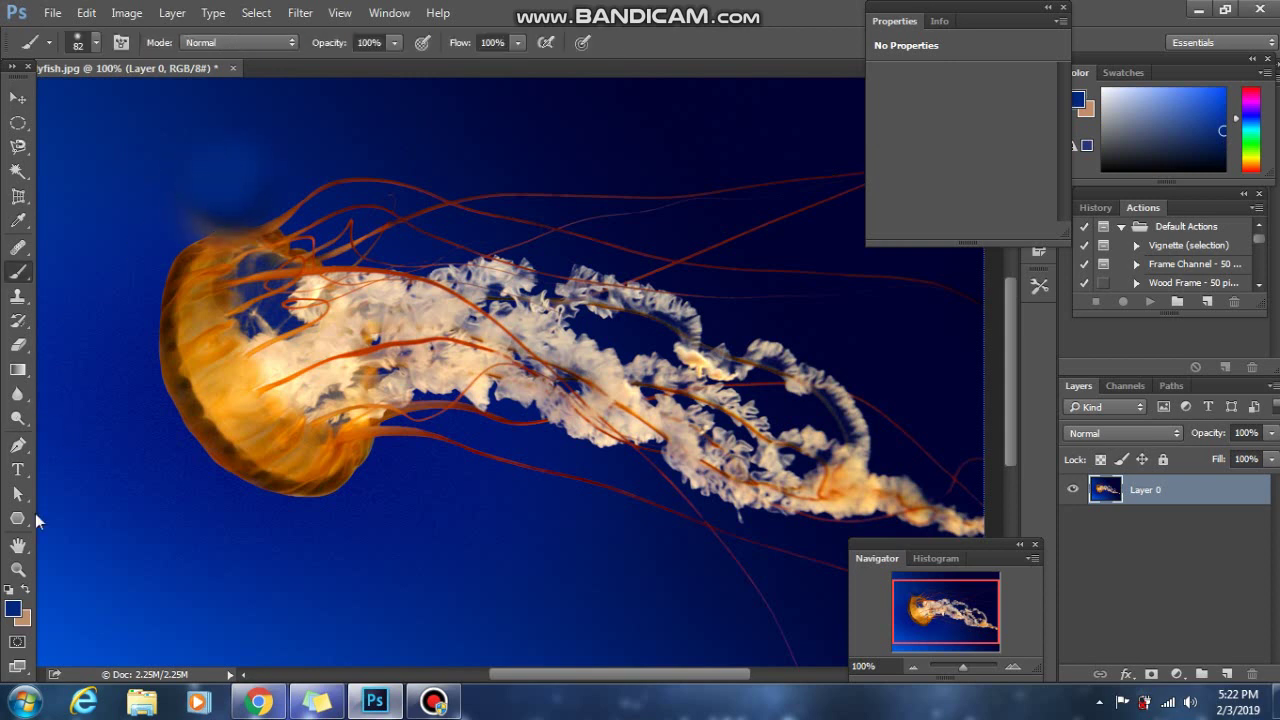
Choose the Color Sampler Tool and drop three samplers left of the jellyfish and three on the bell.
left_click(18, 220)
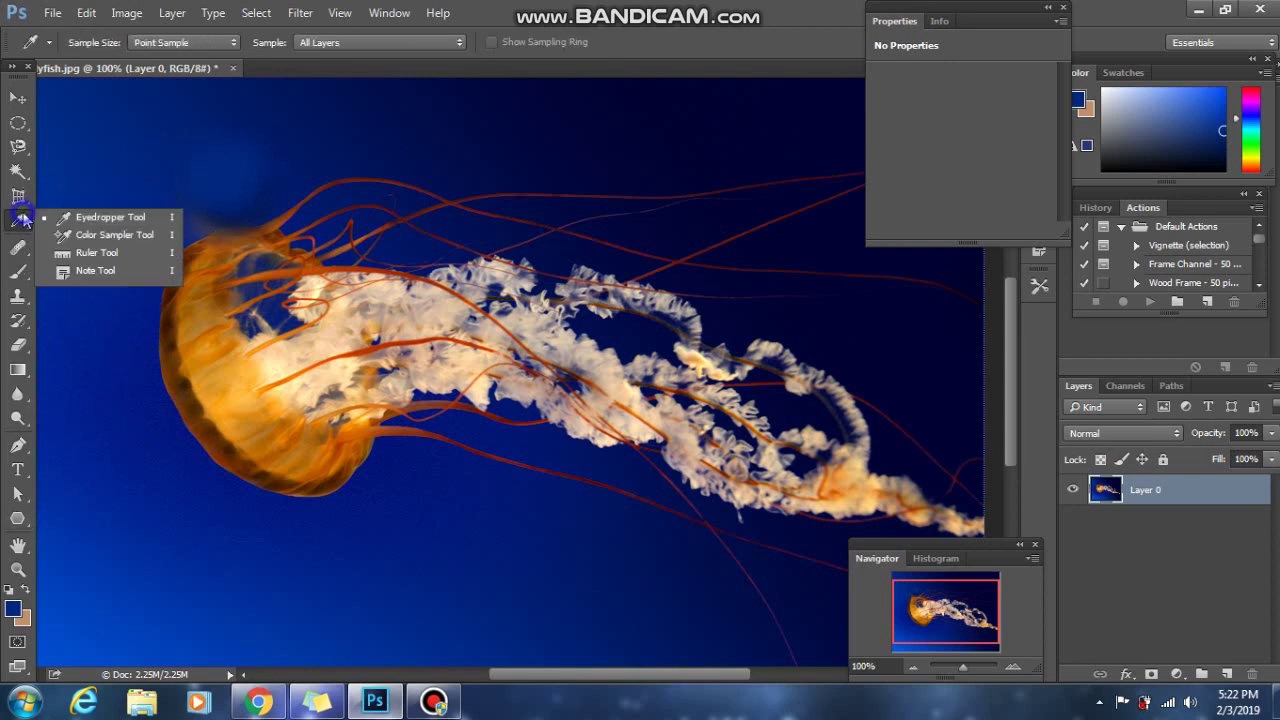
left_click(97, 234)
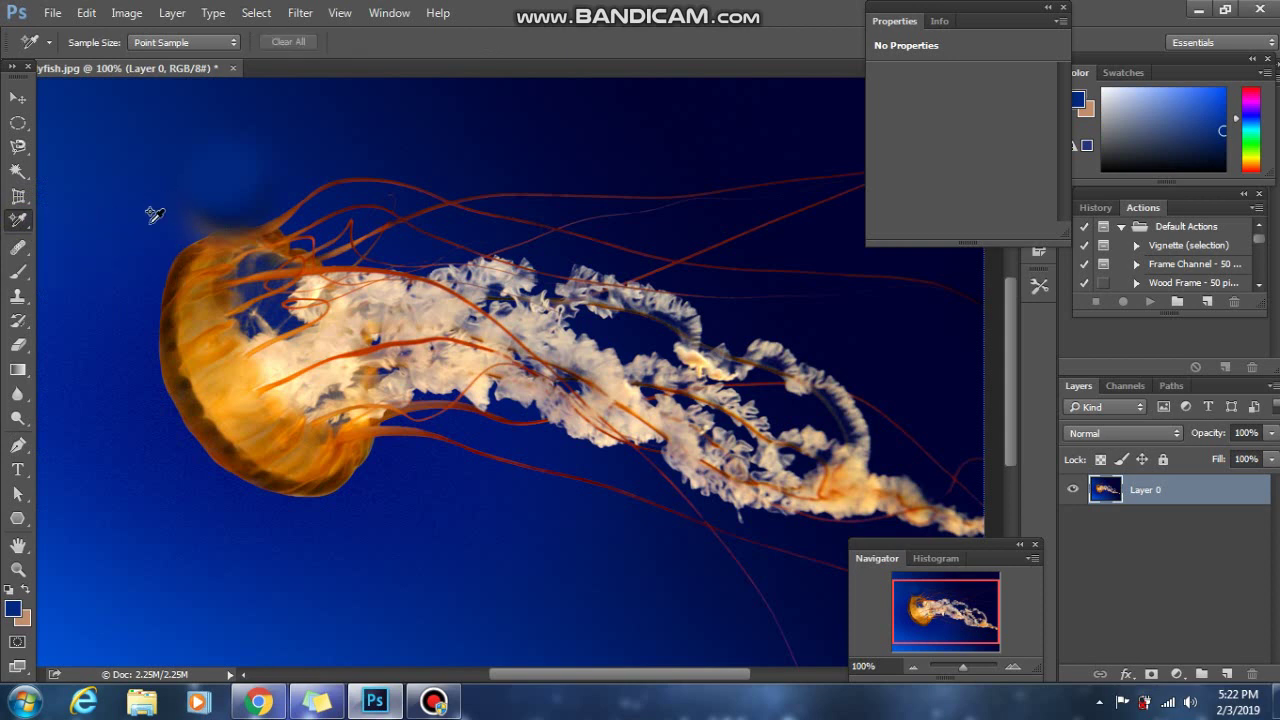
left_click(148, 250)
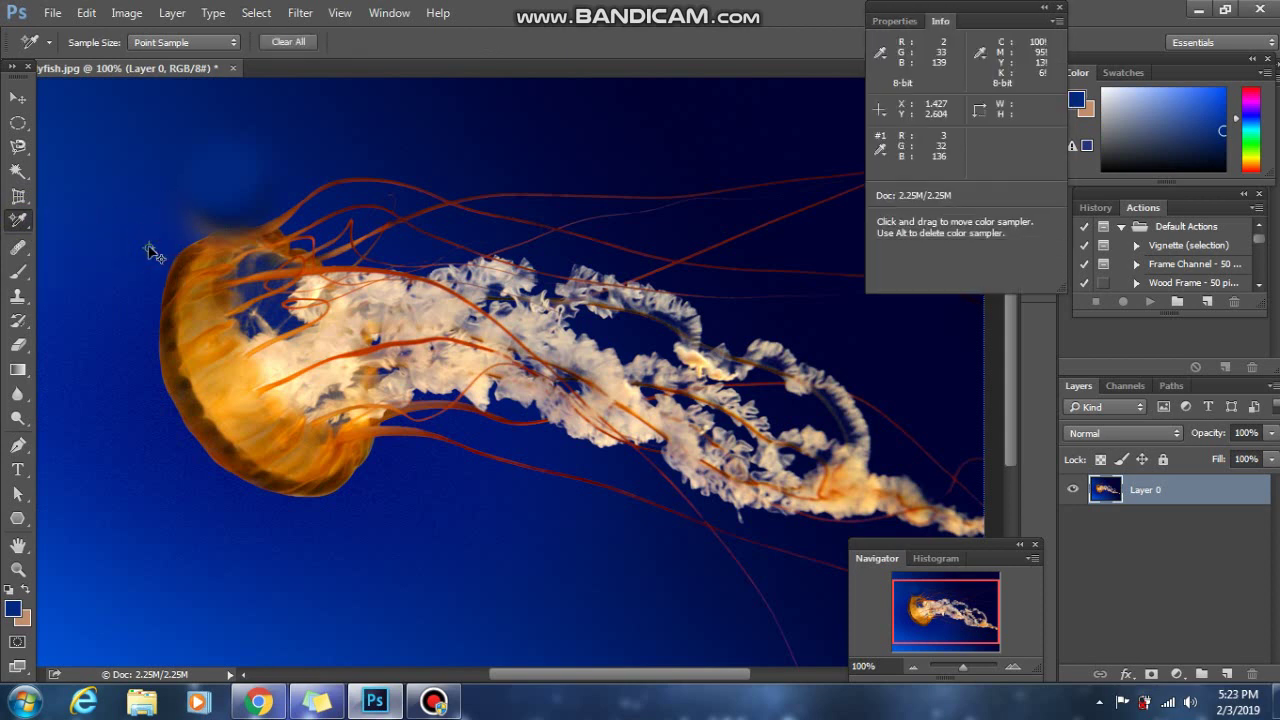
left_click(135, 287)
left_click(125, 335)
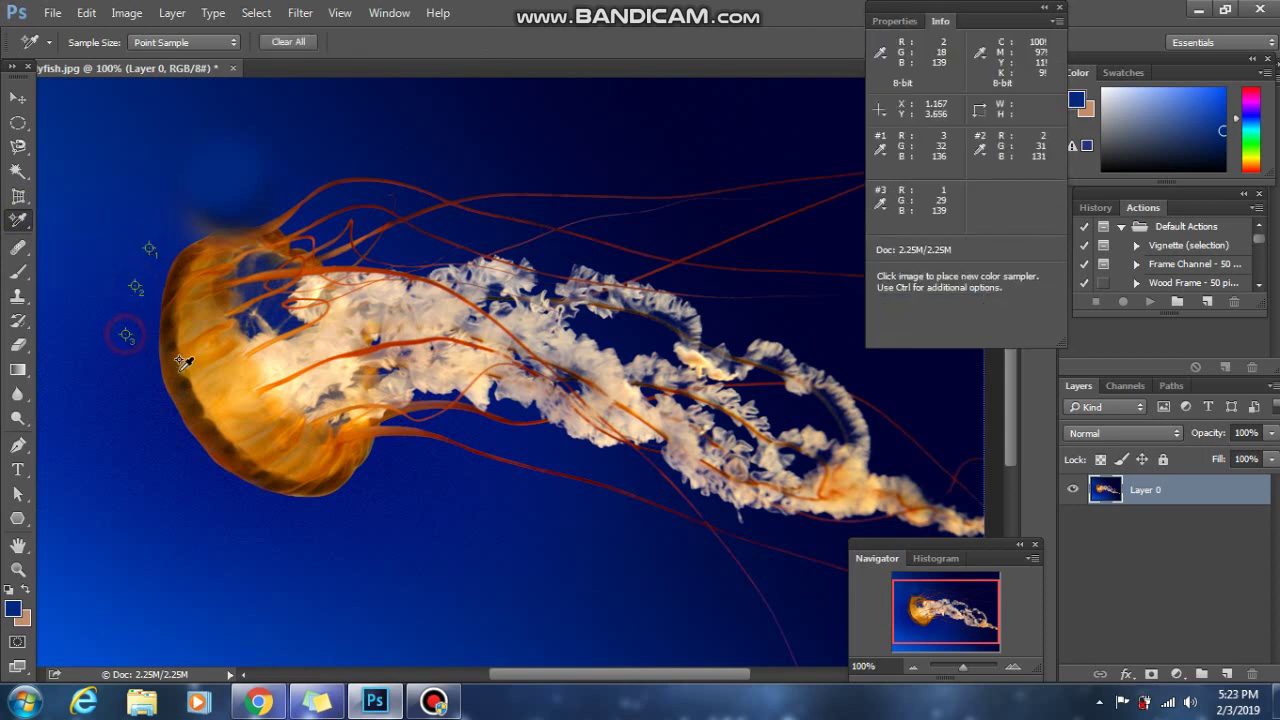
left_click(194, 368)
left_click(239, 426)
left_click(277, 430)
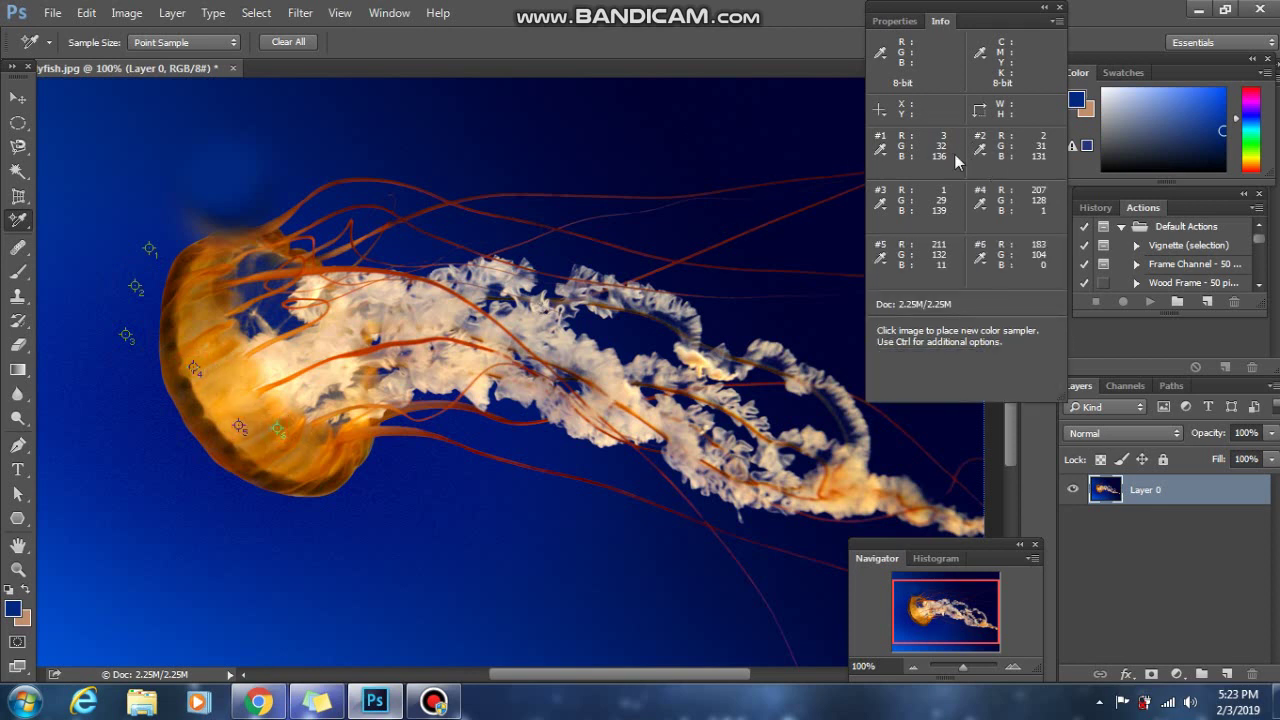
right_click(18, 220)
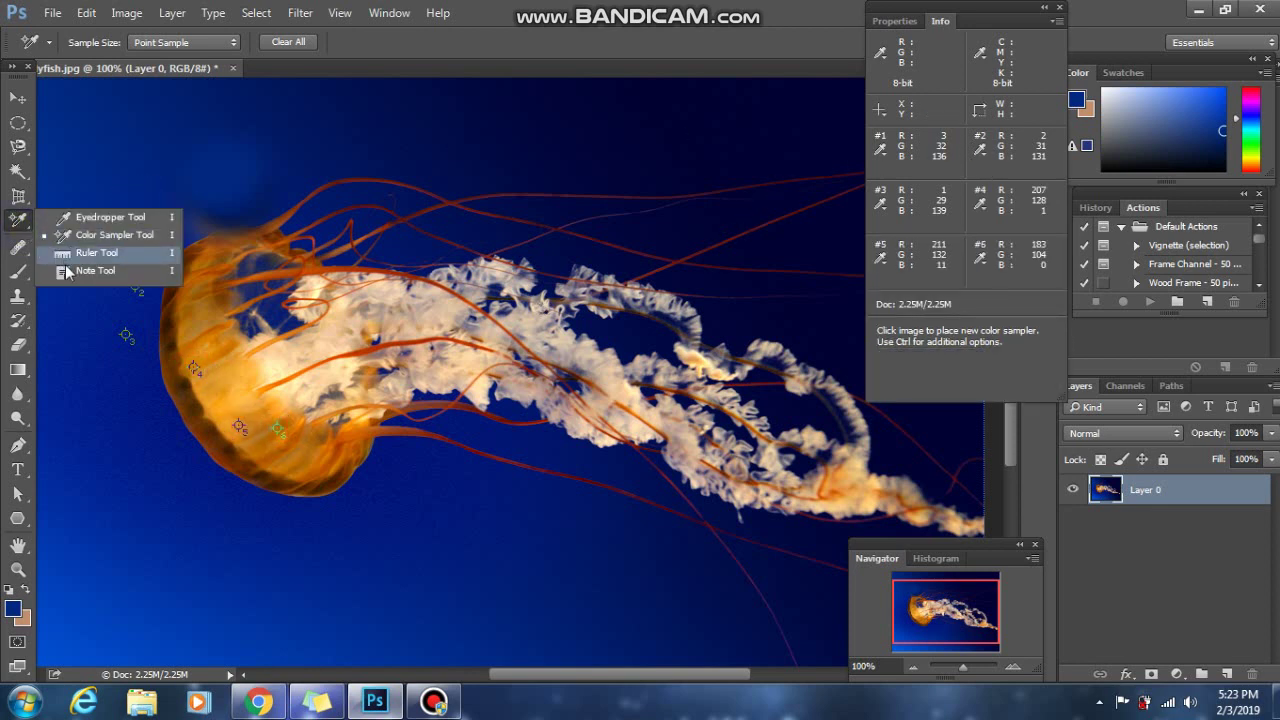
Measure a 4.438, 0.4° line across the jellyfish top with the Ruler, then pin a note on the bell.
left_click(79, 258)
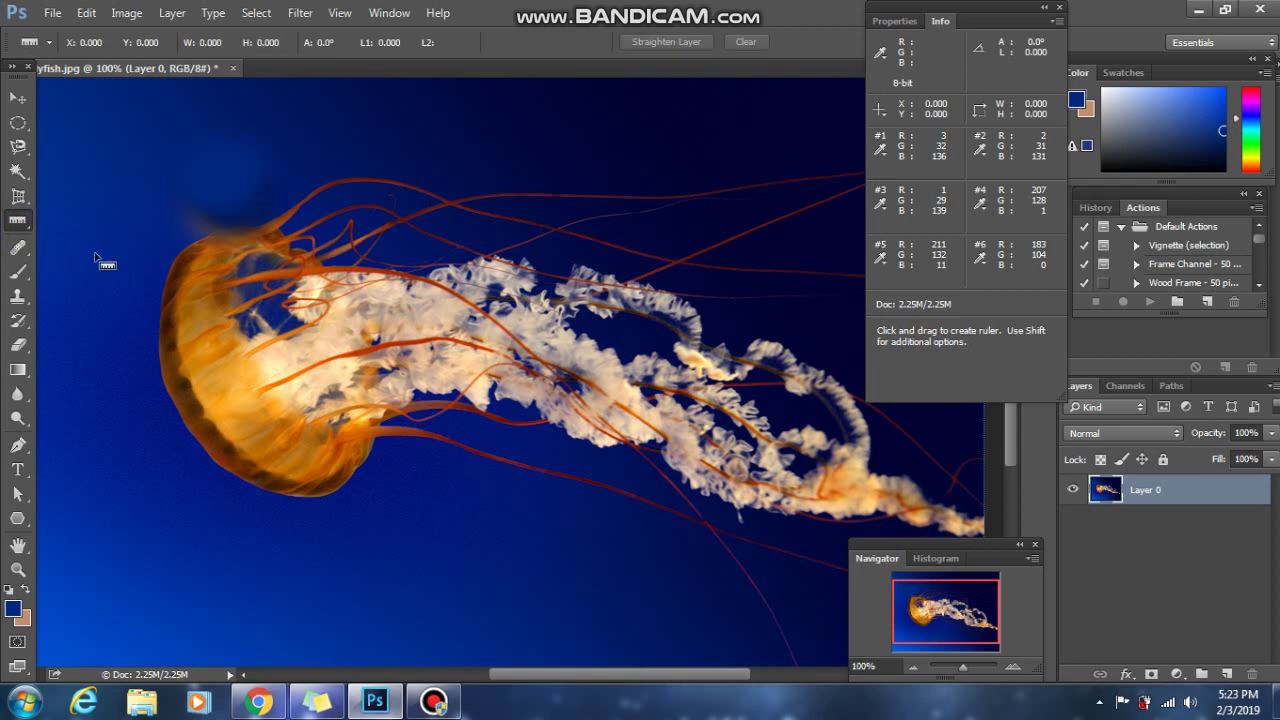
left_click_drag(100, 237, 502, 240)
right_click(18, 221)
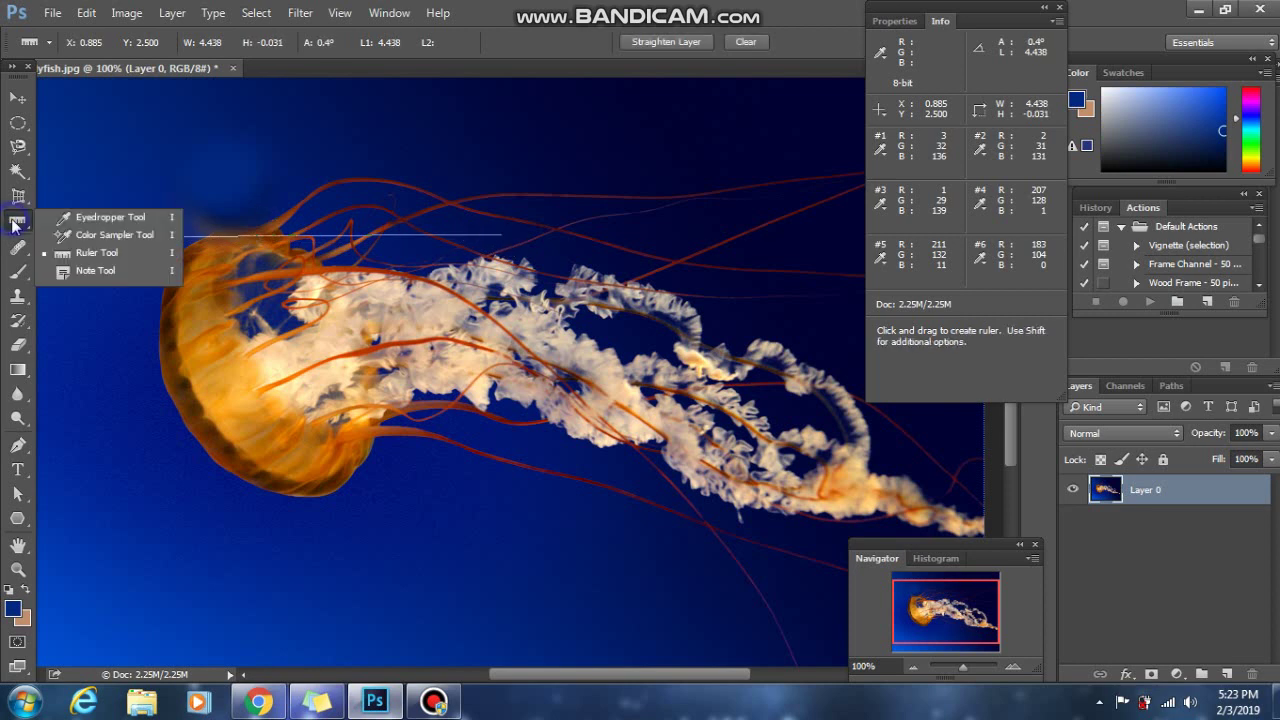
left_click(124, 267)
left_click(249, 292)
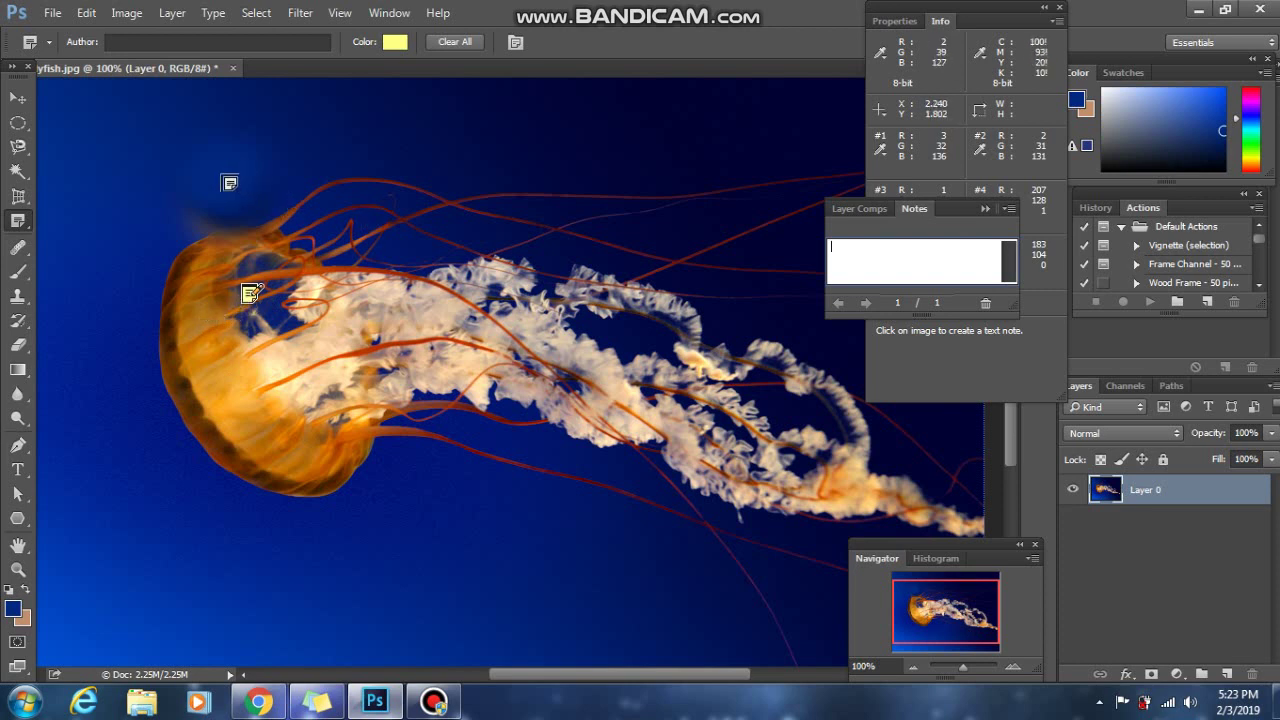
Add a note reading 'cdscsdcds' above the jellyfish and another lower on the bell, then collapse the Info panel.
left_click(229, 182)
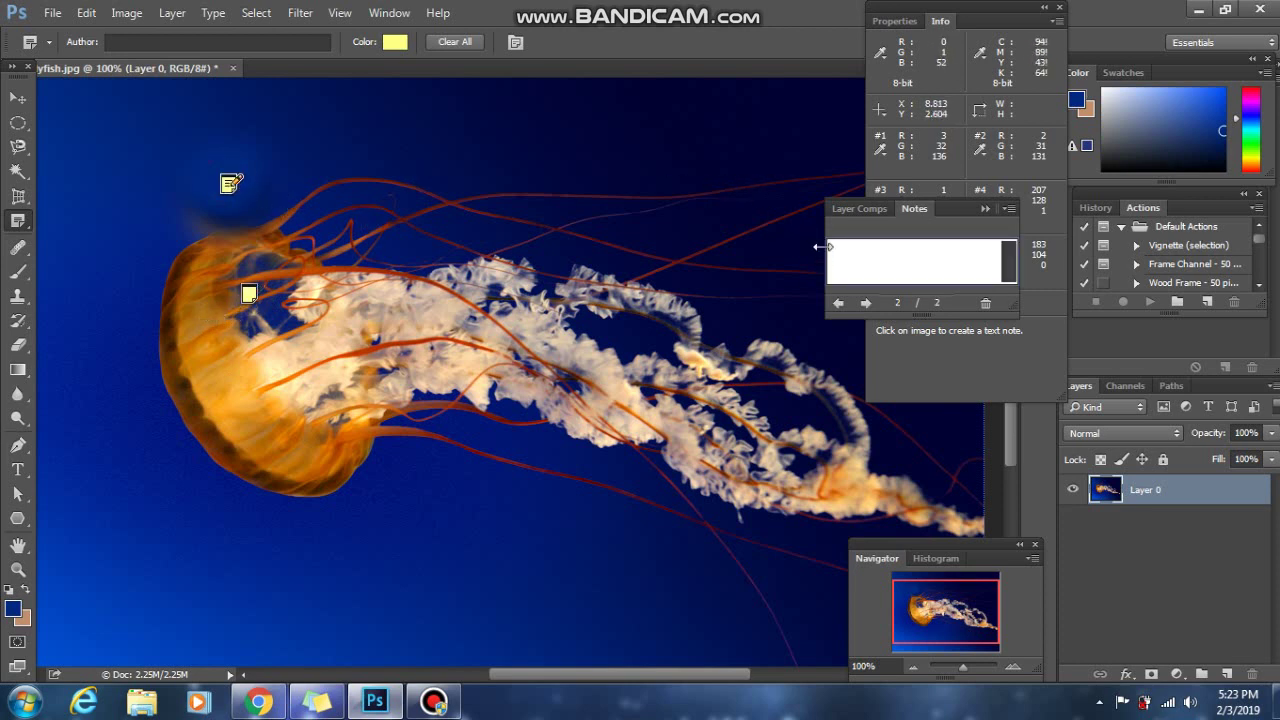
type("cdscsdcds")
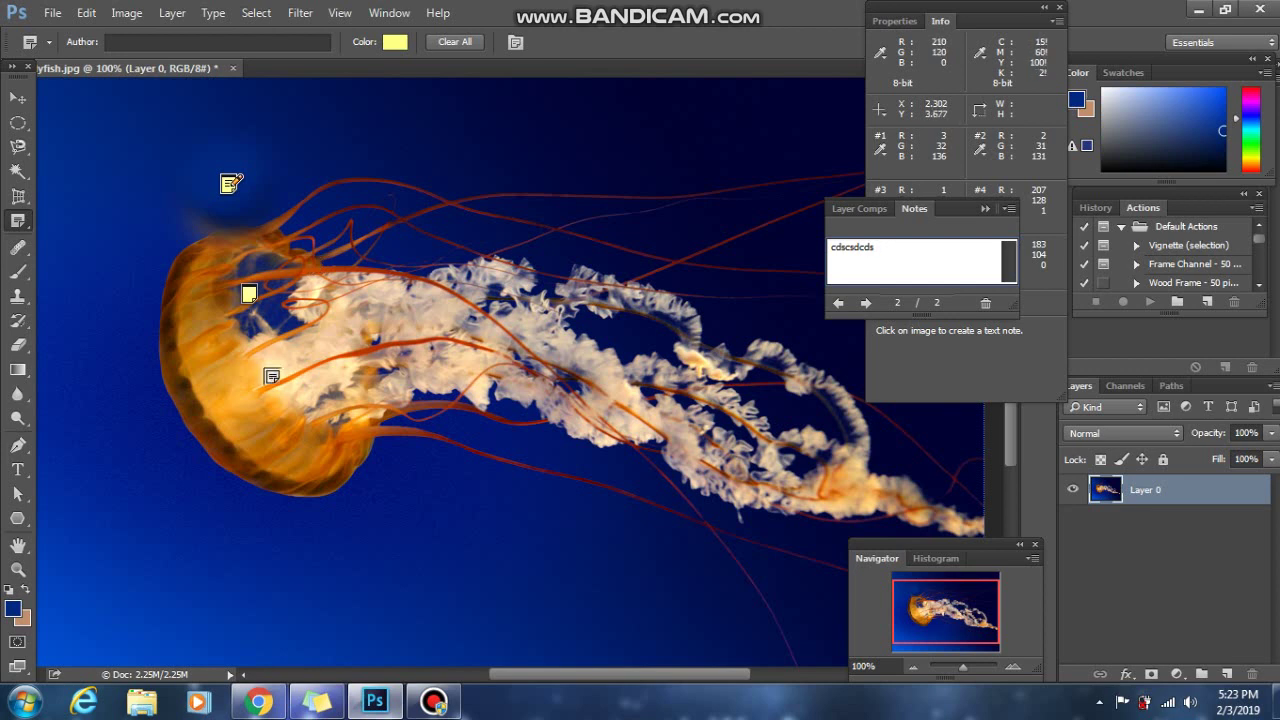
left_click(272, 376)
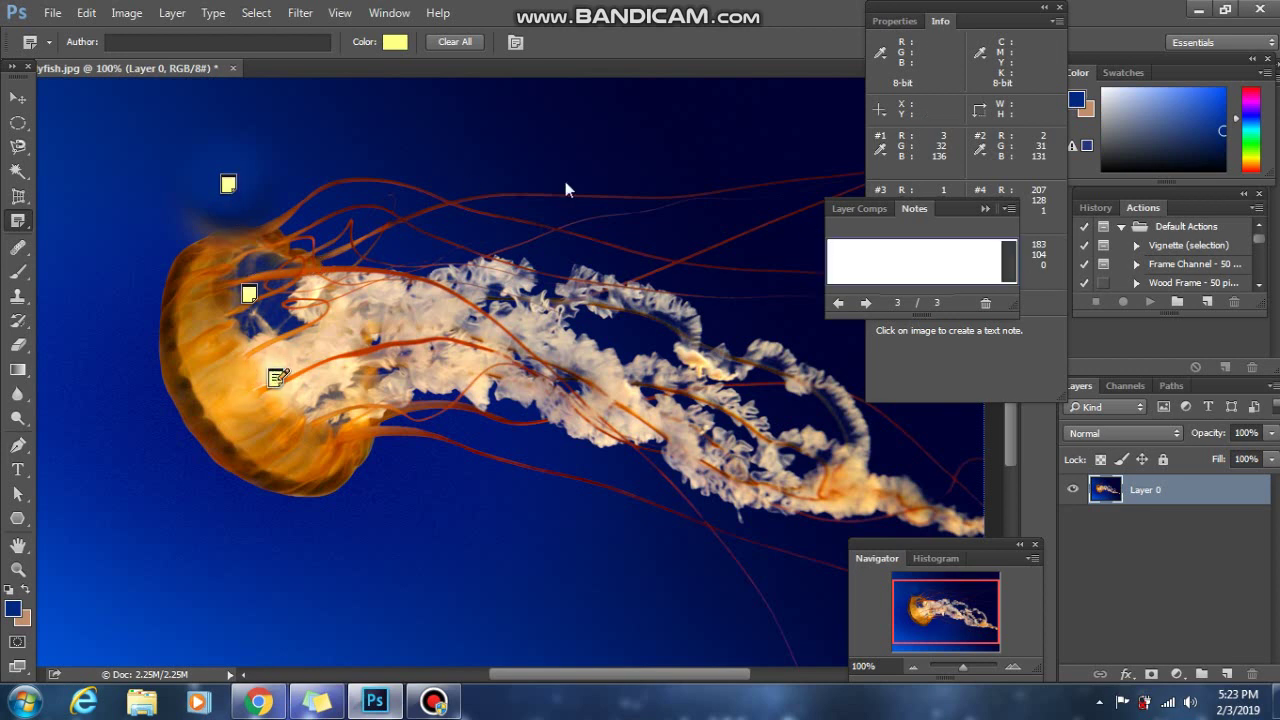
left_click(228, 183)
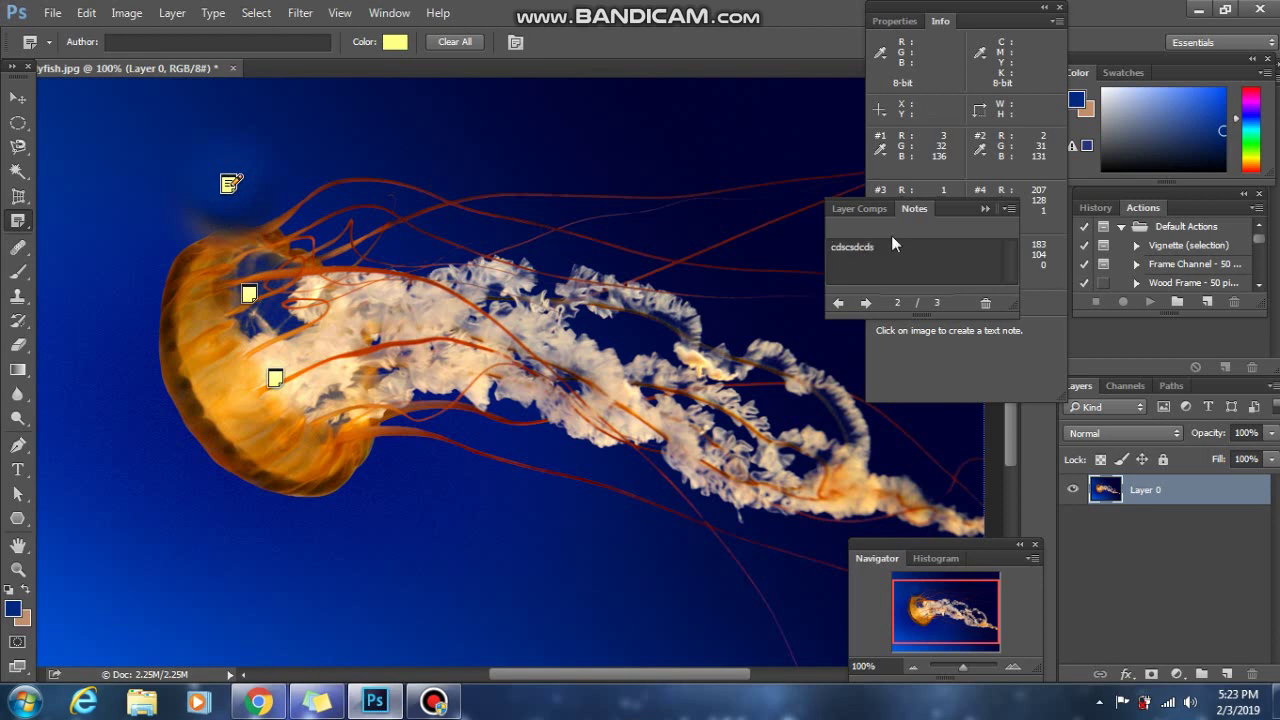
left_click(1044, 8)
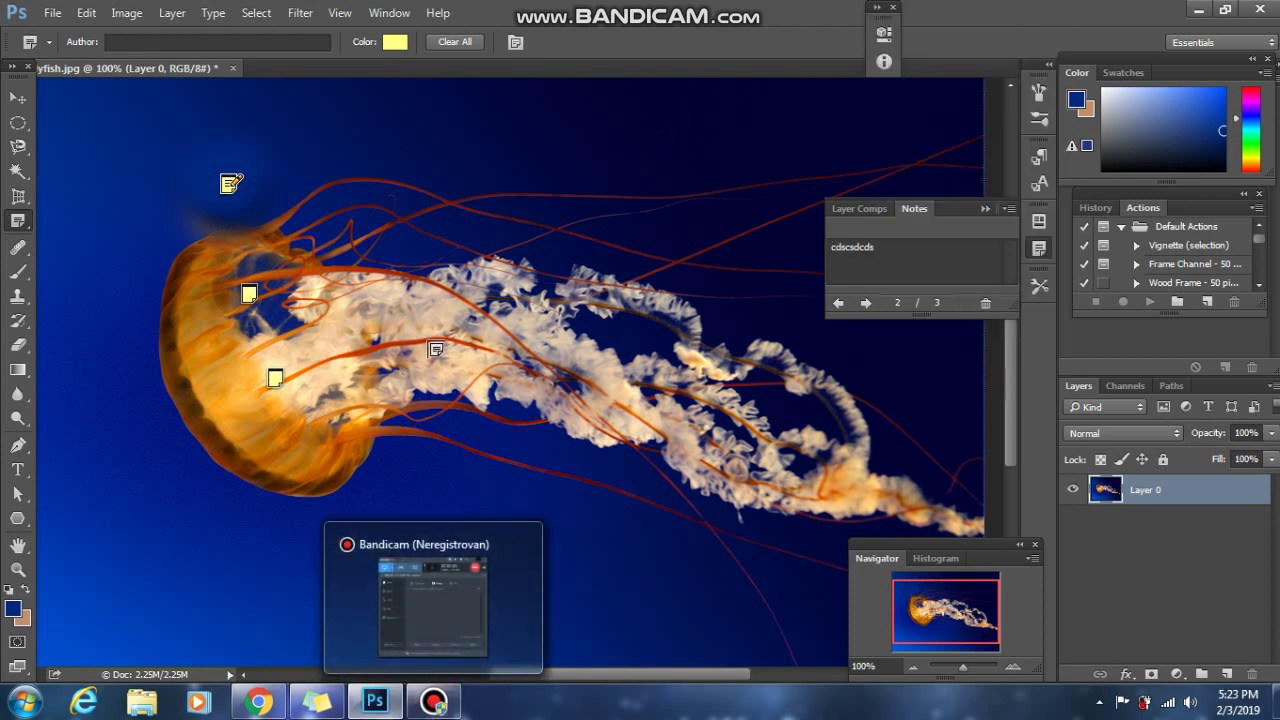